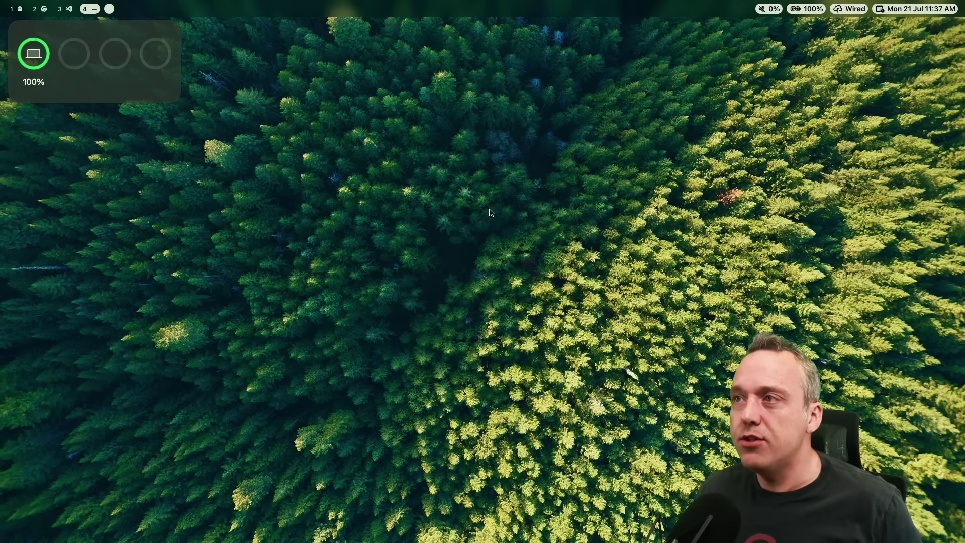
Flip through the VS Code, hugo terminal and Chrome workspaces, ending on Chrome's macos-defaults.com page.
mouse_move(10, 249)
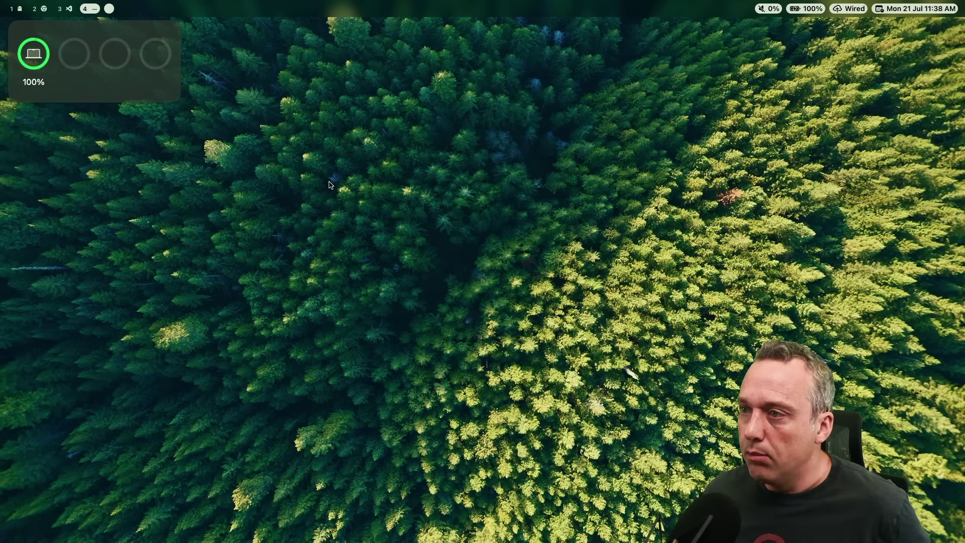
key("alt+3")
key("alt+2")
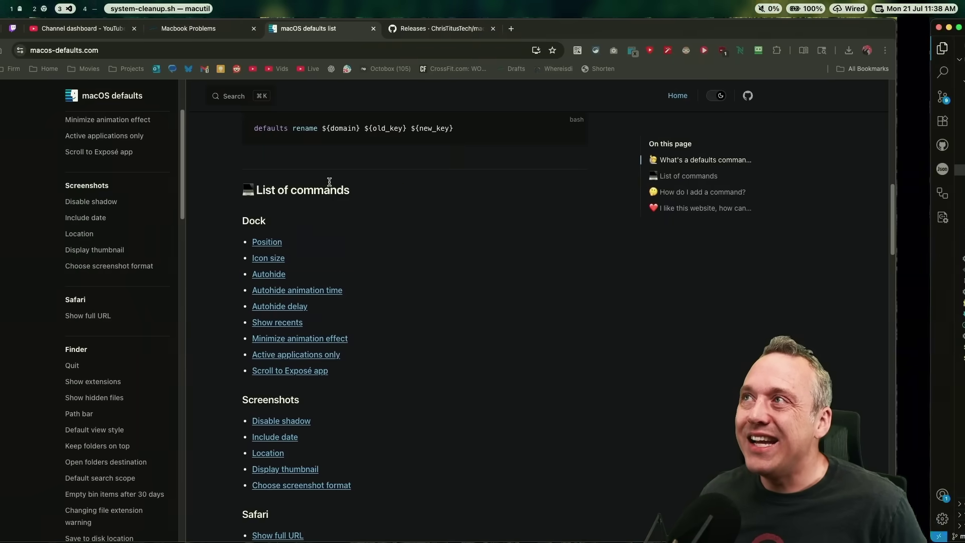
key("alt+h")
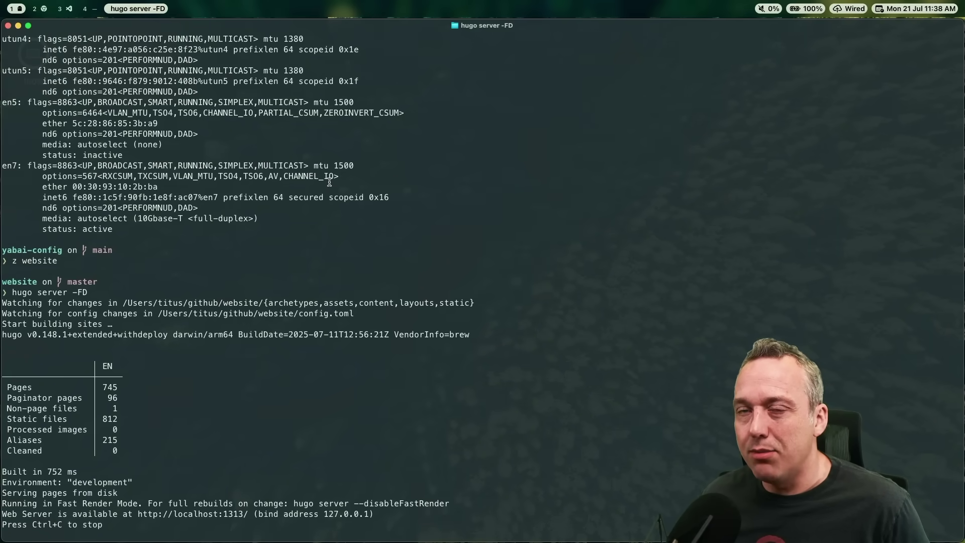
key("alt+l")
key("alt+3")
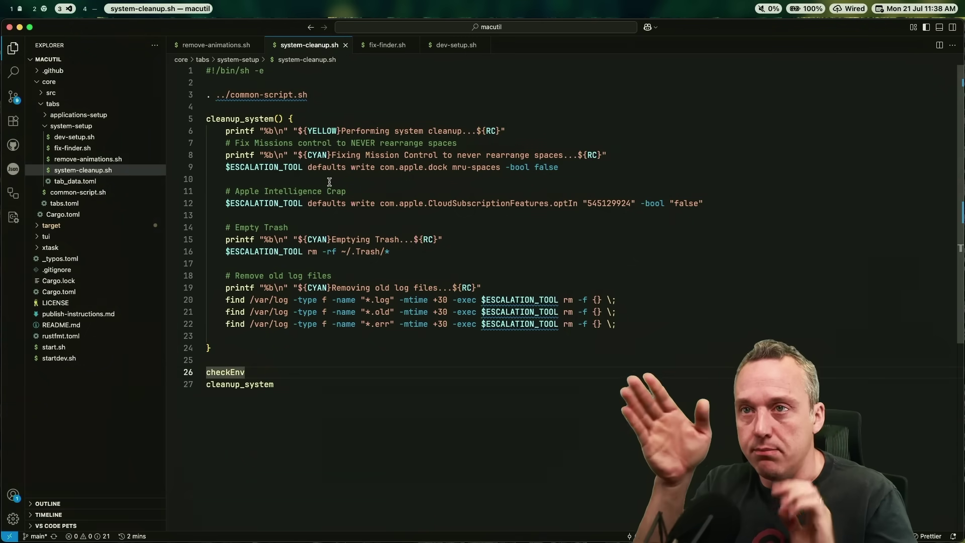
key("alt+n")
key("alt+n")
key("alt+n")
key("alt+n")
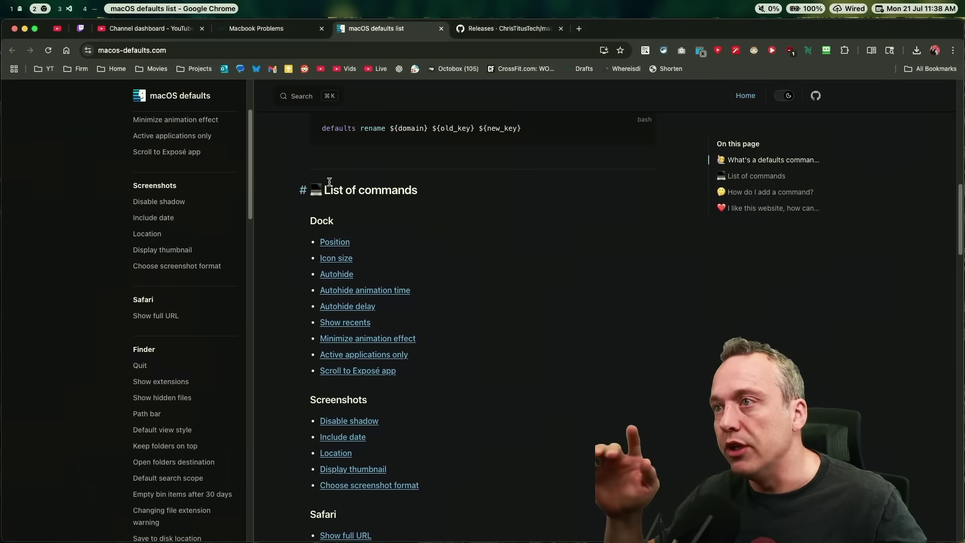
key("alt+n")
key("alt+n")
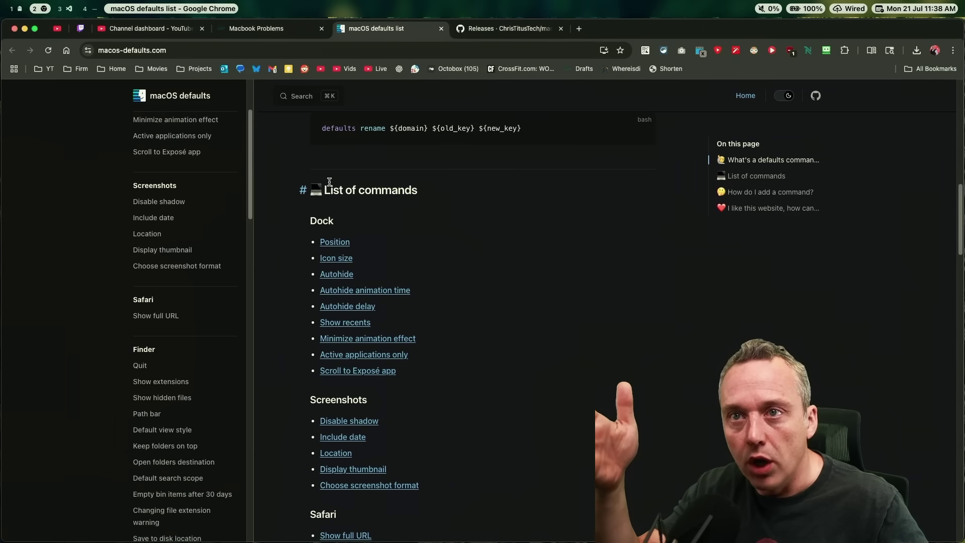
key("alt+n")
key("alt+n")
key("alt+n")
key("alt+n")
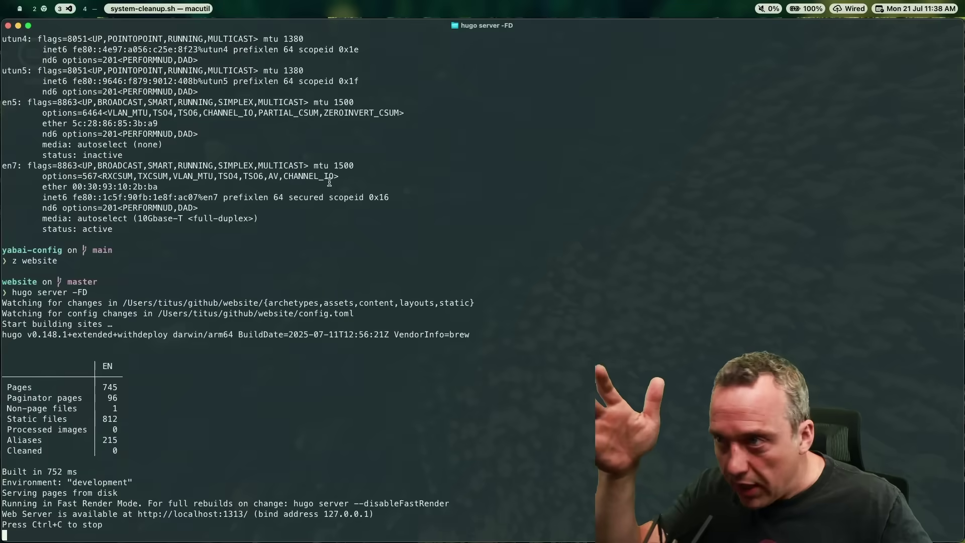
key("alt+n")
key("alt+n")
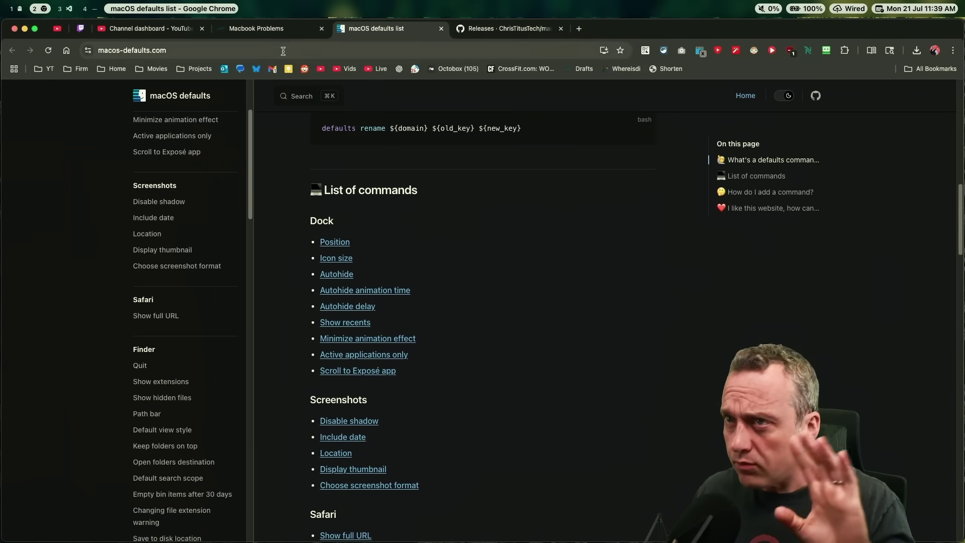
Show the Macbook Problems page scrolled up to Initial Problems, then switch to workspace 4.
left_click(265, 32)
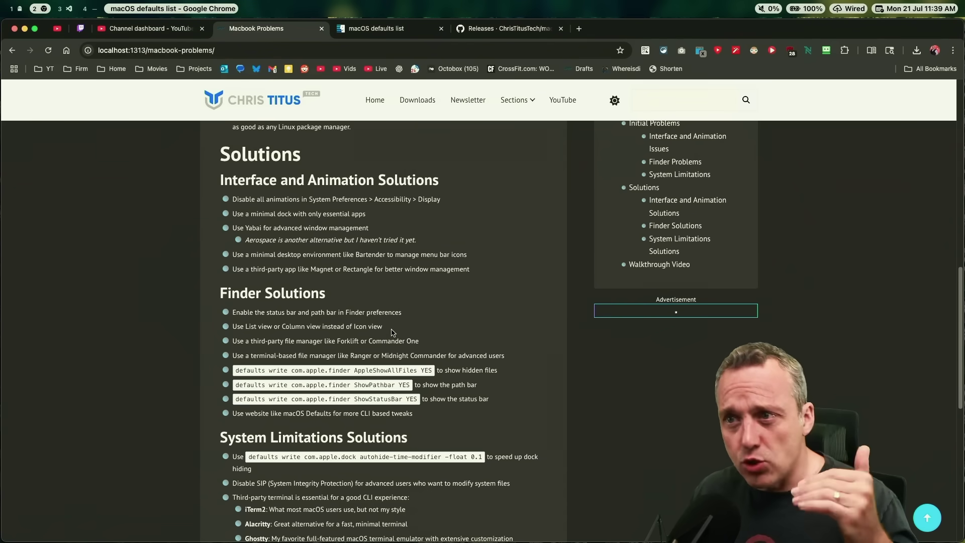
scroll(431, 288, "up", 8)
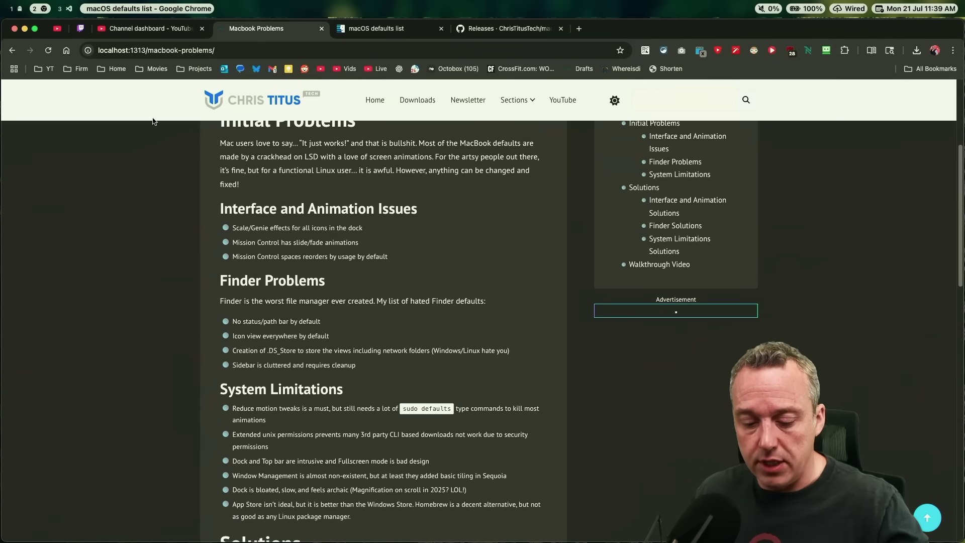
key("alt+4")
Open a Finder window on the home folder, move it left, switch to icon view and narrow it.
left_click(15, 134)
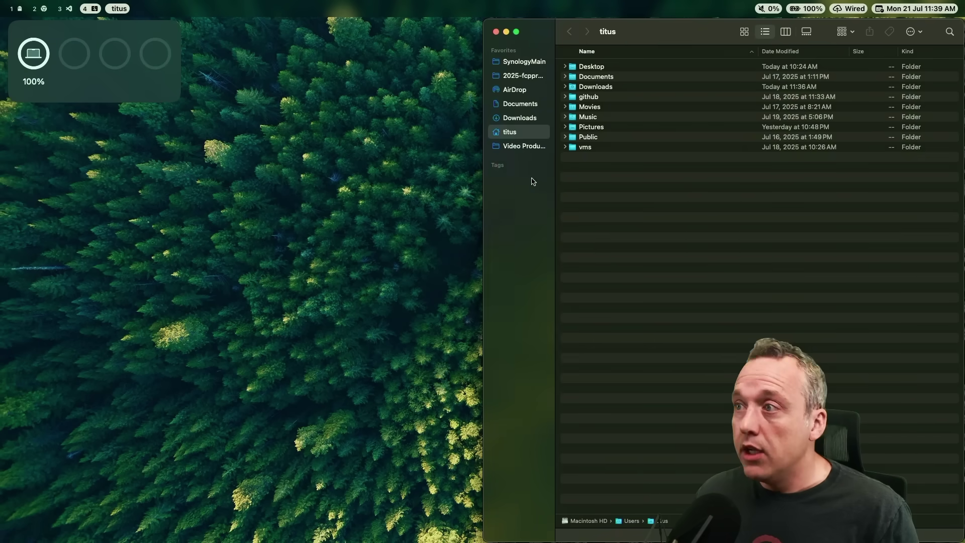
left_click_drag(688, 33, 372, 29)
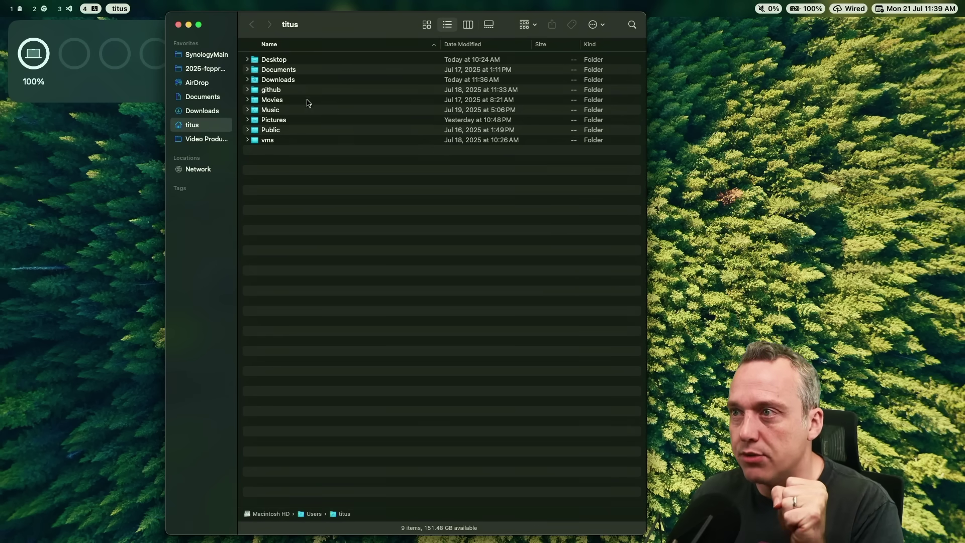
left_click(427, 24)
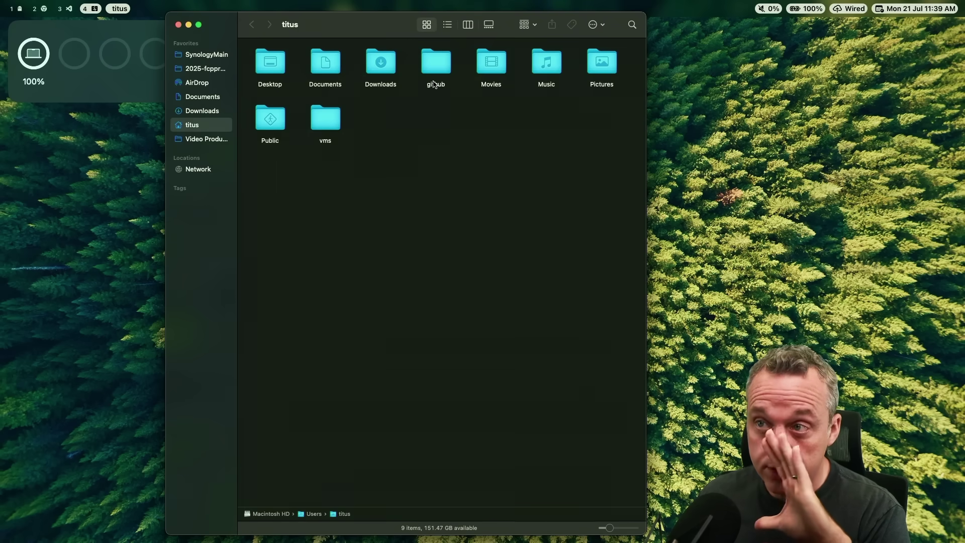
left_click_drag(645, 193, 437, 206)
Scroll the icons sideways, then widen the window so all folders fit one row.
scroll(284, 400, "right", 3)
scroll(284, 398, "right", 3)
scroll(285, 399, "left", 3)
scroll(285, 401, "right", 3)
scroll(286, 403, "left", 2)
scroll(286, 403, "left", 3)
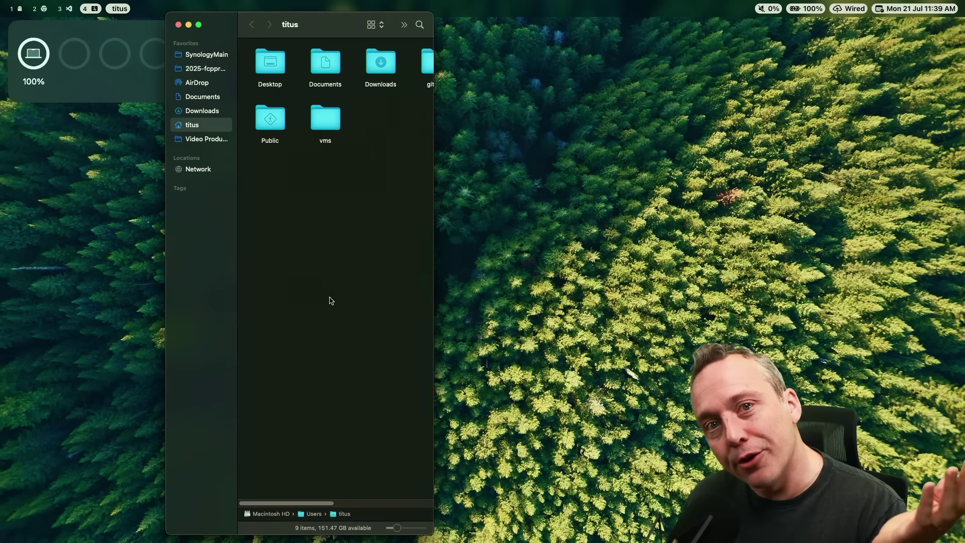
left_click_drag(435, 271, 627, 271)
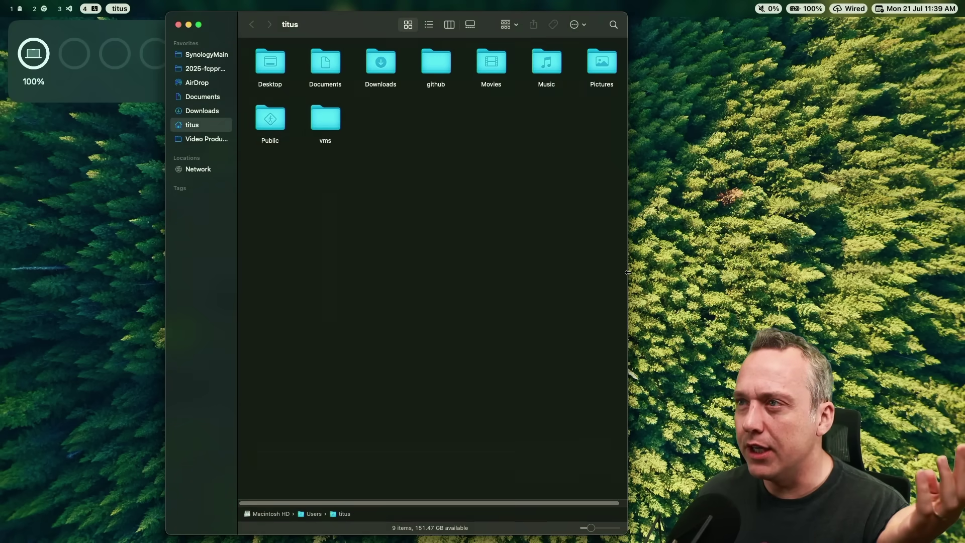
Start and dismiss an empty folder search, then return to the detailed list view.
left_click(613, 25)
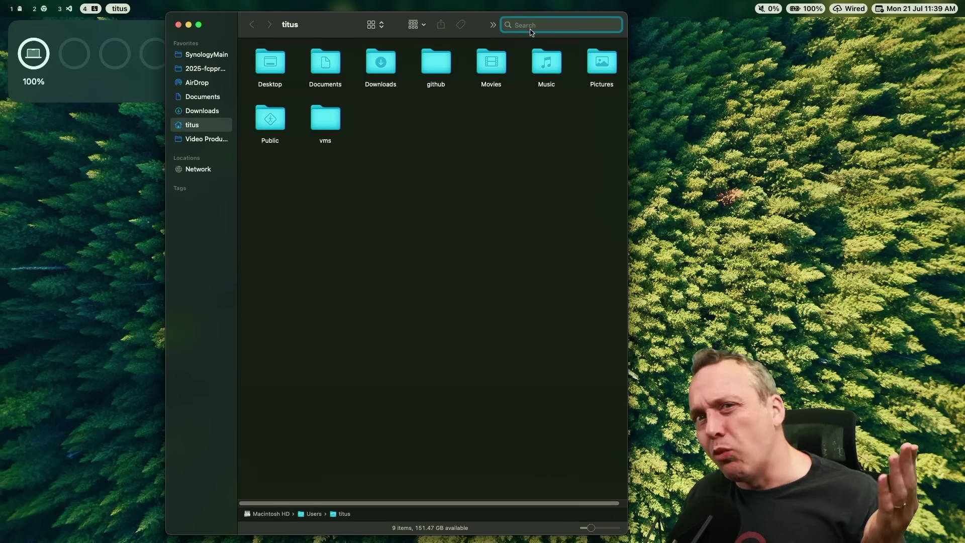
left_click(470, 247)
left_click(428, 24)
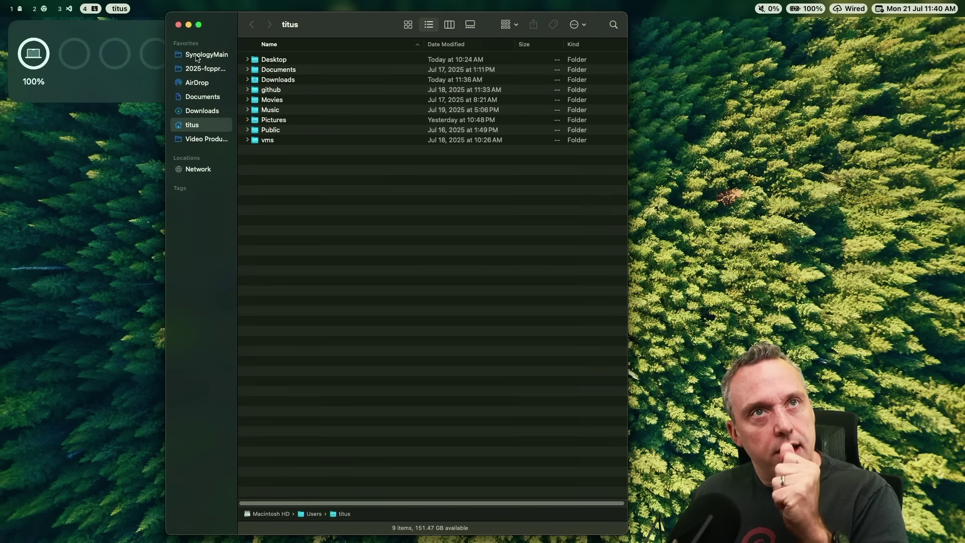
Remove Documents from the Finder sidebar and place SynologyMain between Downloads and titus.
left_click_drag(197, 58, 198, 111)
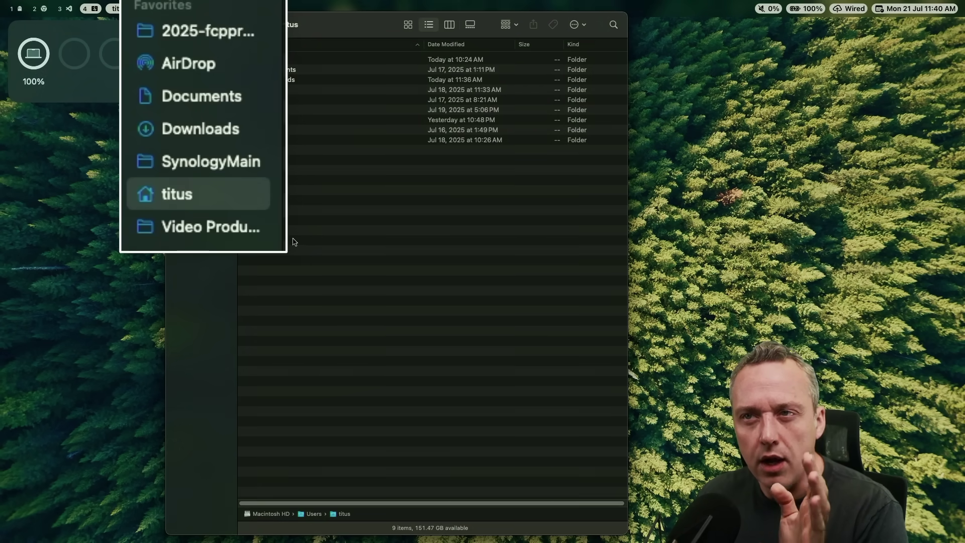
right_click(192, 61)
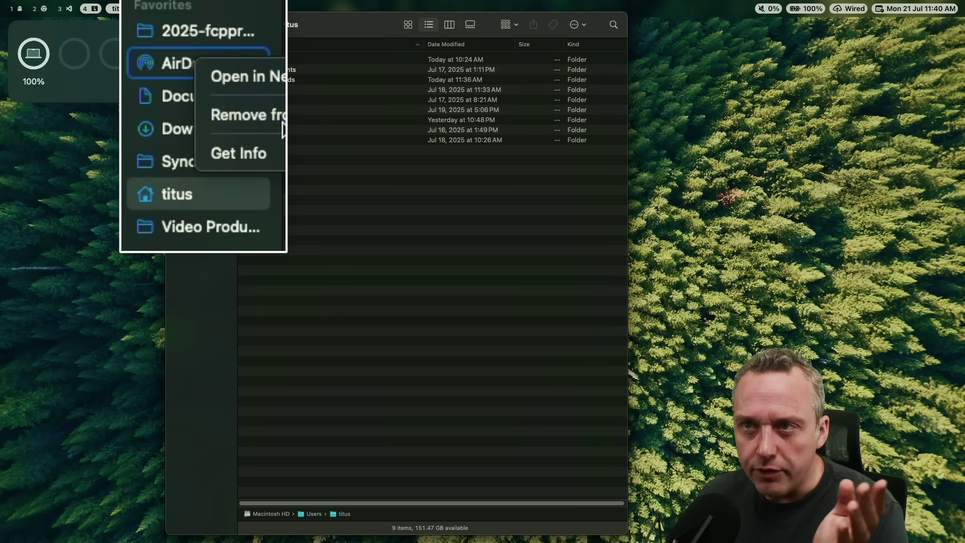
left_click(282, 123)
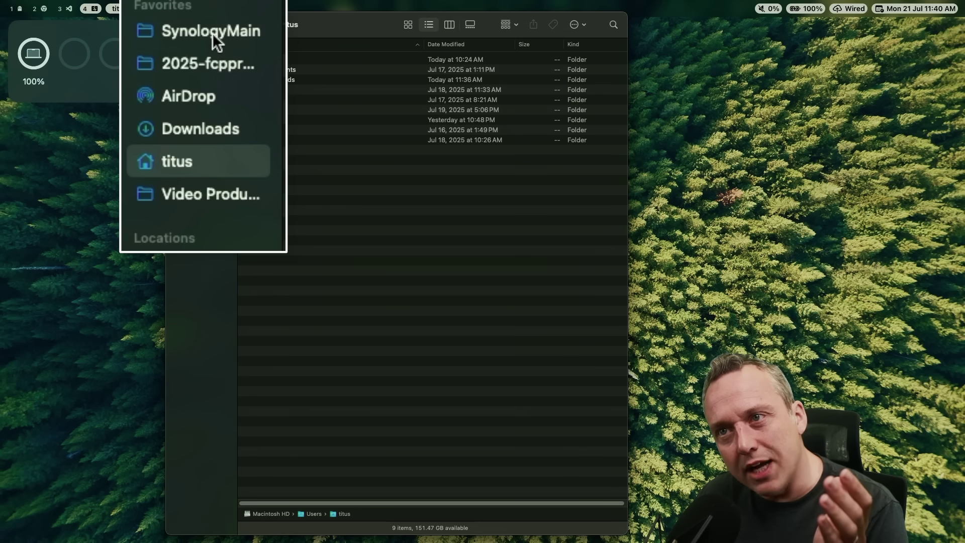
left_click_drag(206, 56, 214, 103)
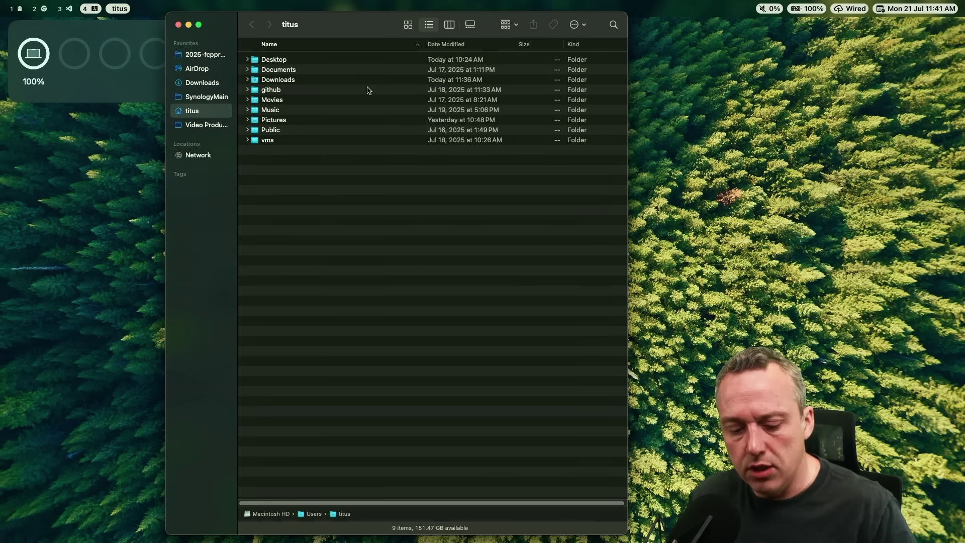
key("alt+2")
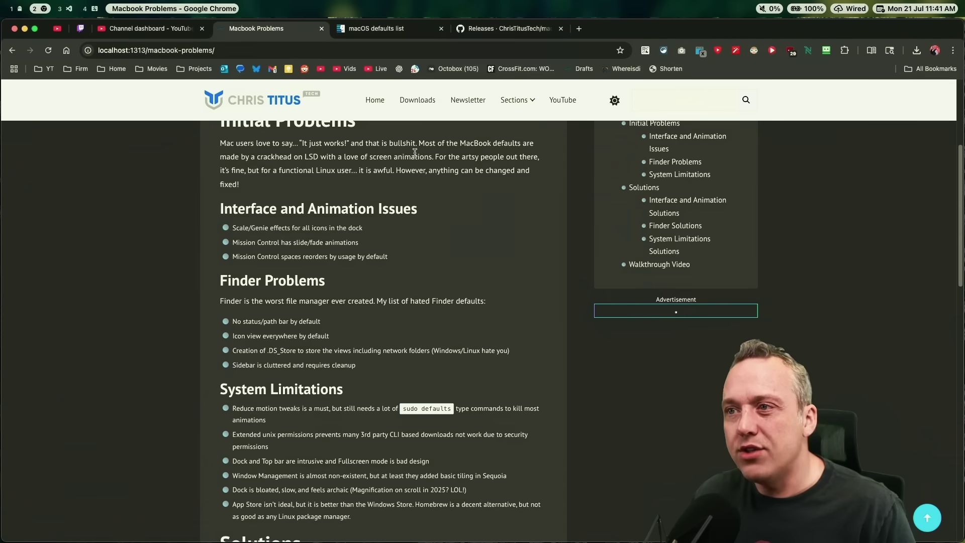
key("alt+4")
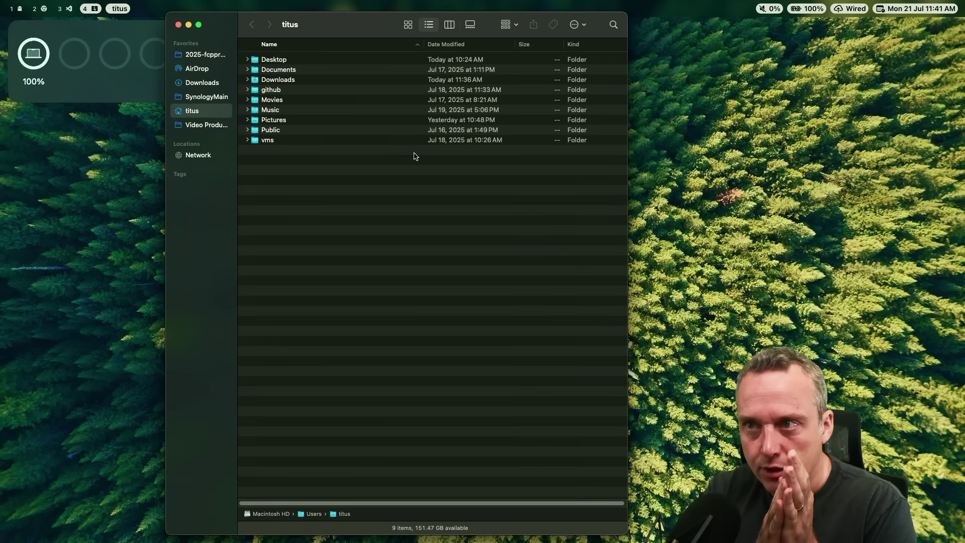
left_click(408, 25)
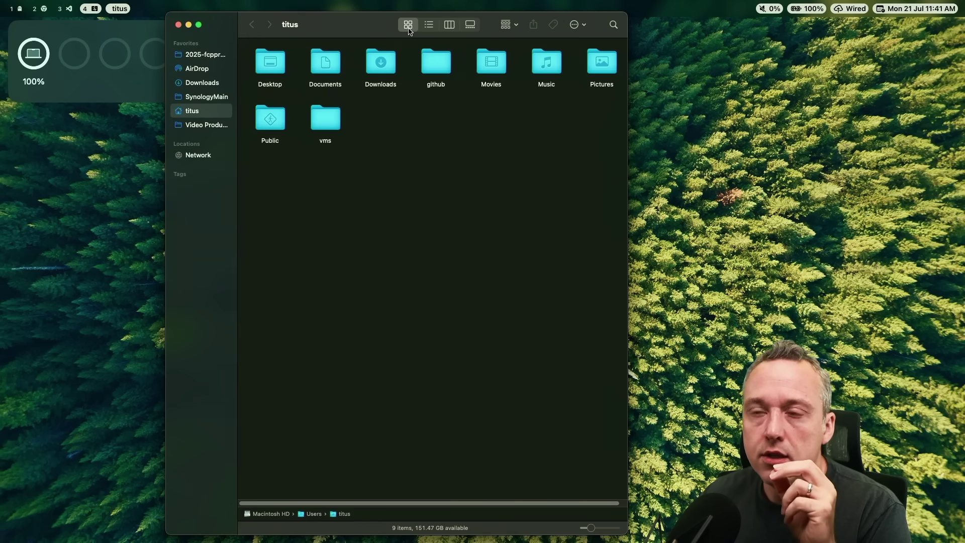
left_click(431, 24)
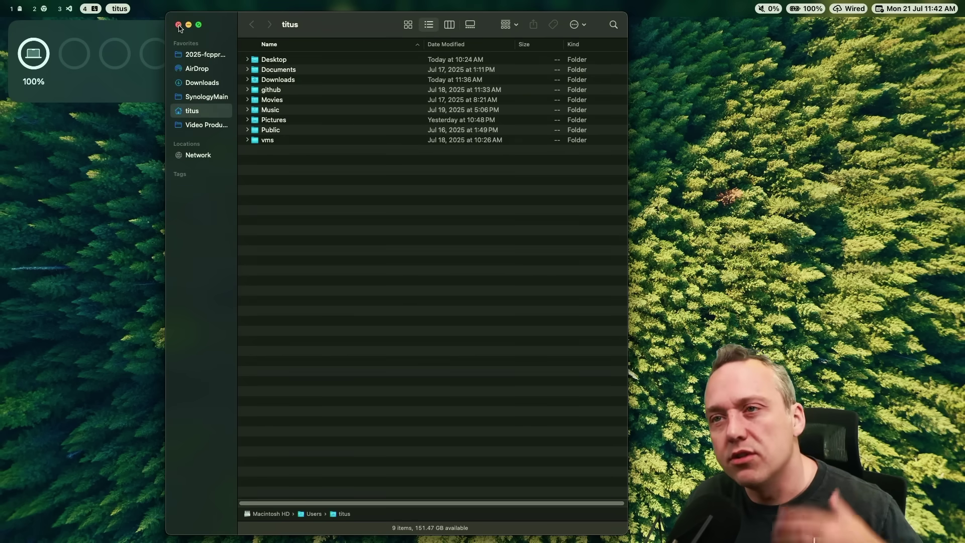
View the Macbook Problems page on workspace 2, then close the titus Finder window on workspace 4.
left_click(43, 10)
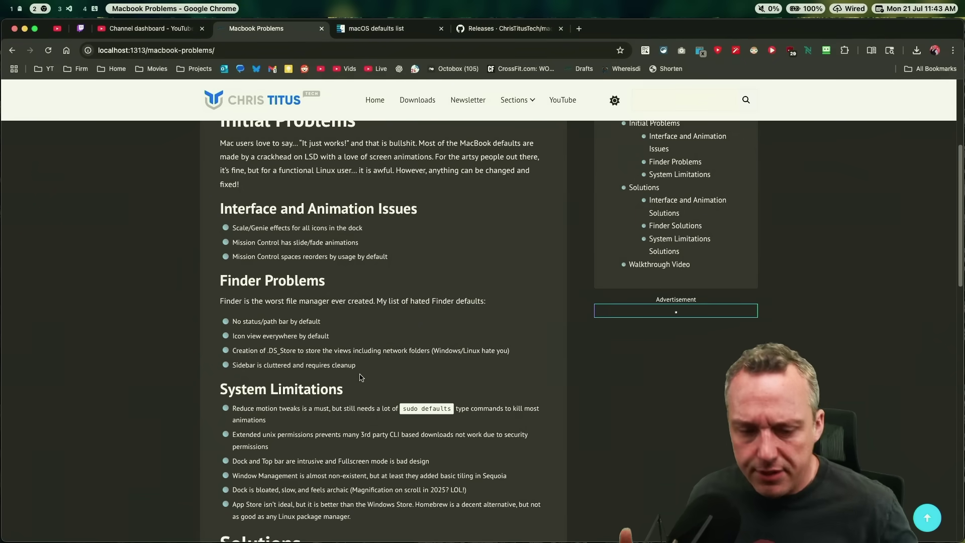
key("alt+4")
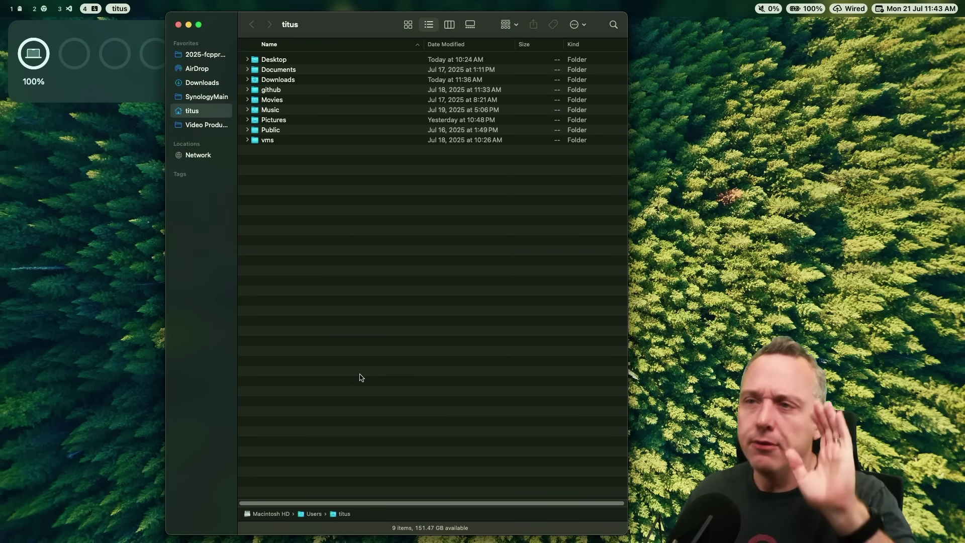
left_click(179, 25)
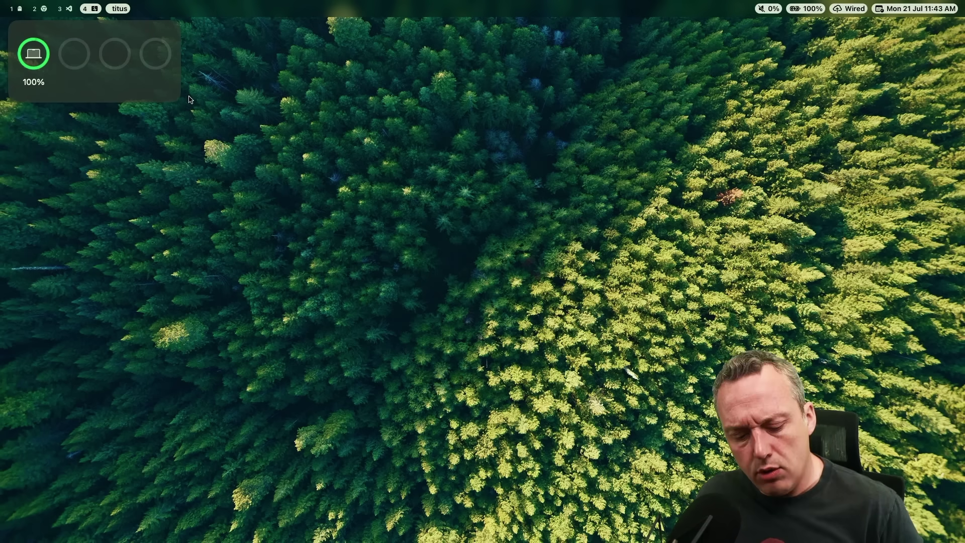
Launch Alacritty from Raycast by searching 'ala'.
key("super+space")
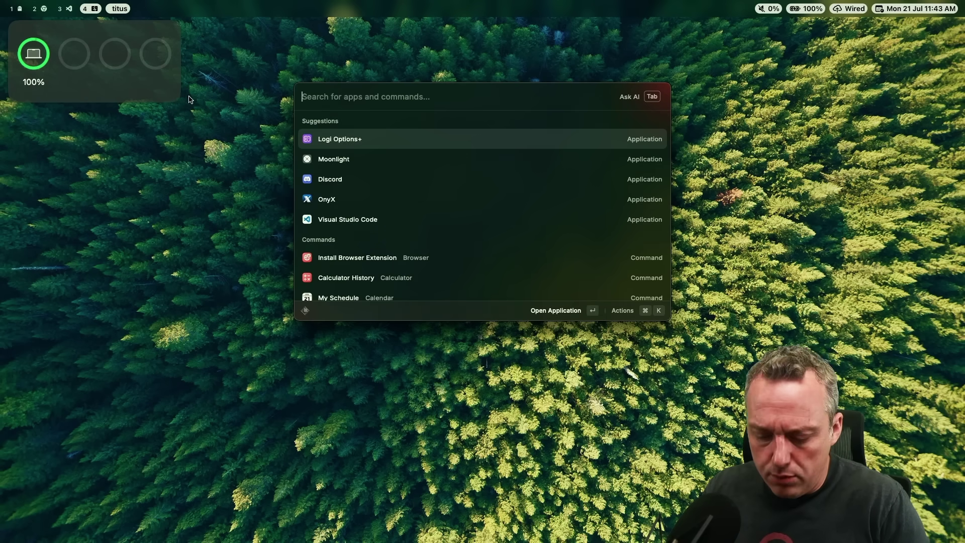
type("ala")
key("Return")
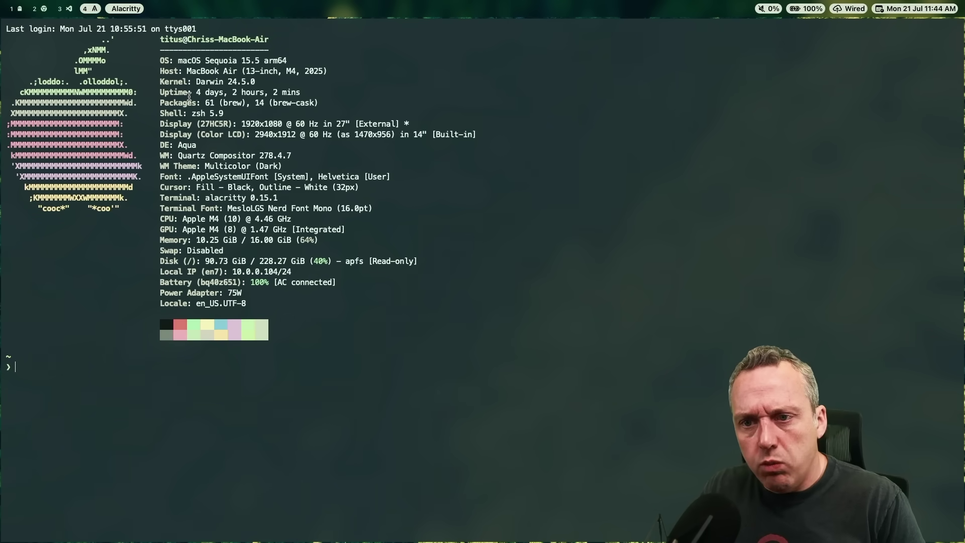
Change into the Downloads folder and run ll to list its contents, including macutil.
type("cd Dow")
key("Tab")
key("Return")
type("ll")
key("Return")
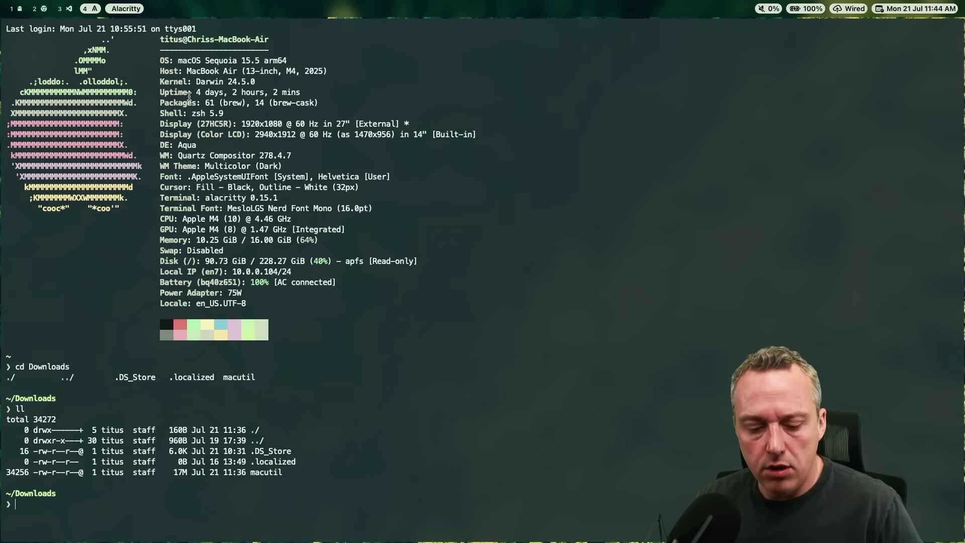
Glance at the hugo server workspace, come back, and enlarge the terminal font.
key("alt+1")
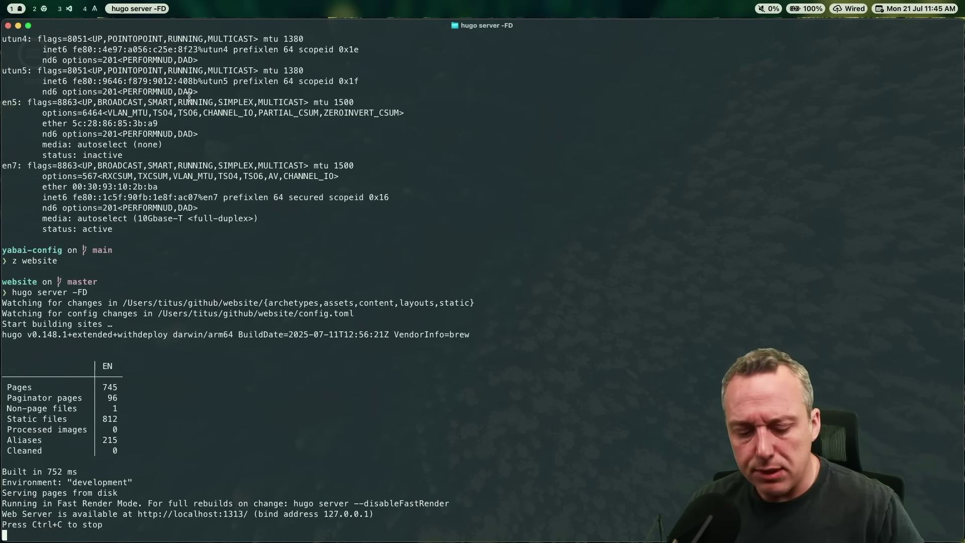
key("alt+4")
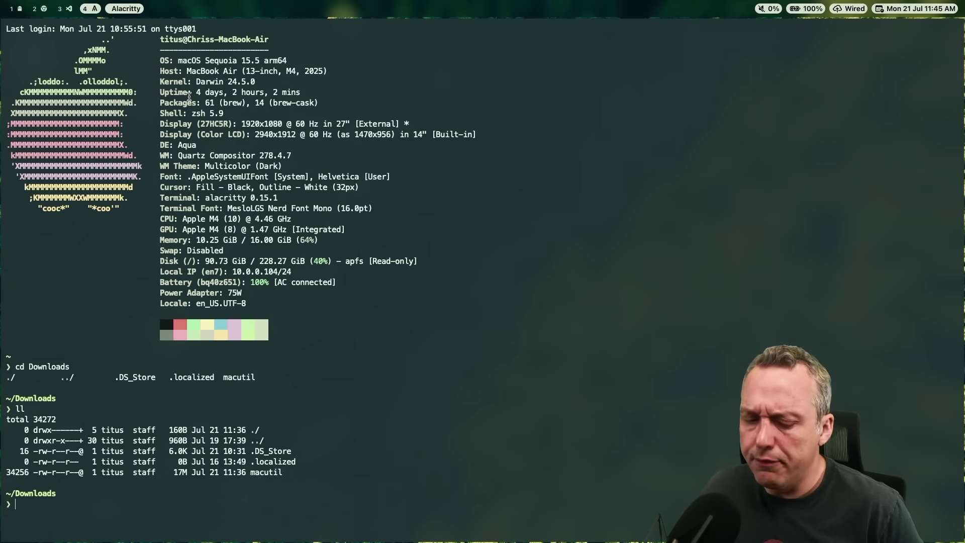
key("super+equal")
key("super+equal")
key("super+equal")
key("super+equal")
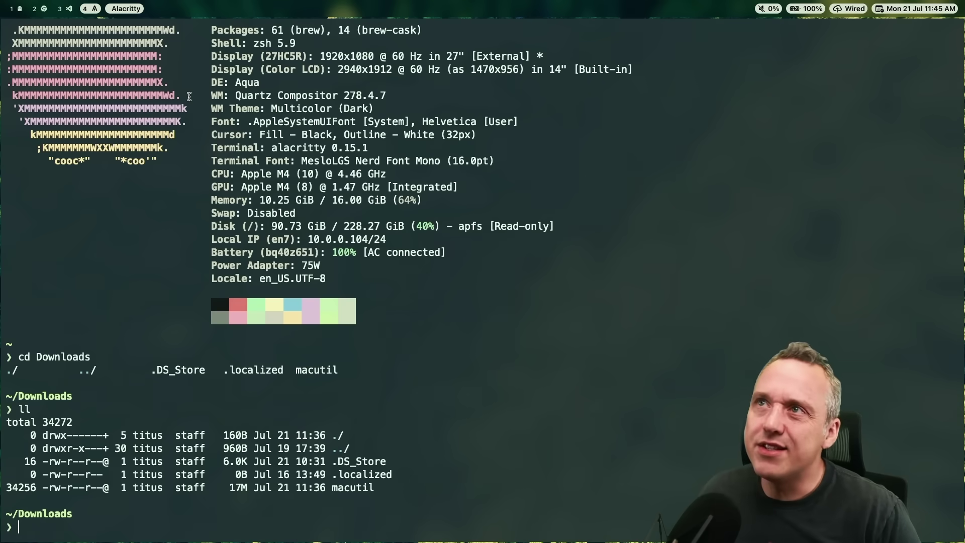
Inspect macutil's @ permission marker and list its extended attributes with xattr macutil.
left_click_drag(107, 488, 16, 487)
left_click(115, 488)
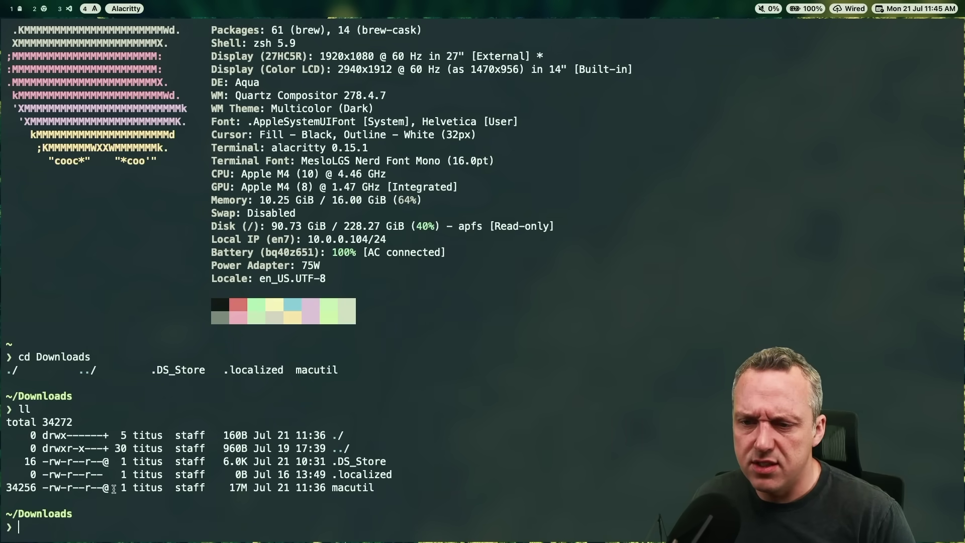
left_click_drag(114, 488, 104, 488)
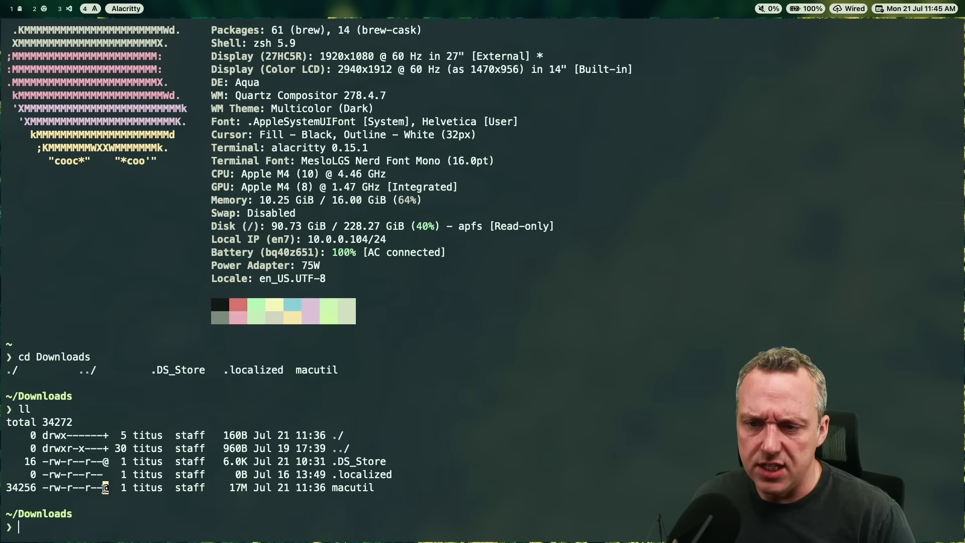
left_click(456, 434)
type("xattr macutil")
key("Return")
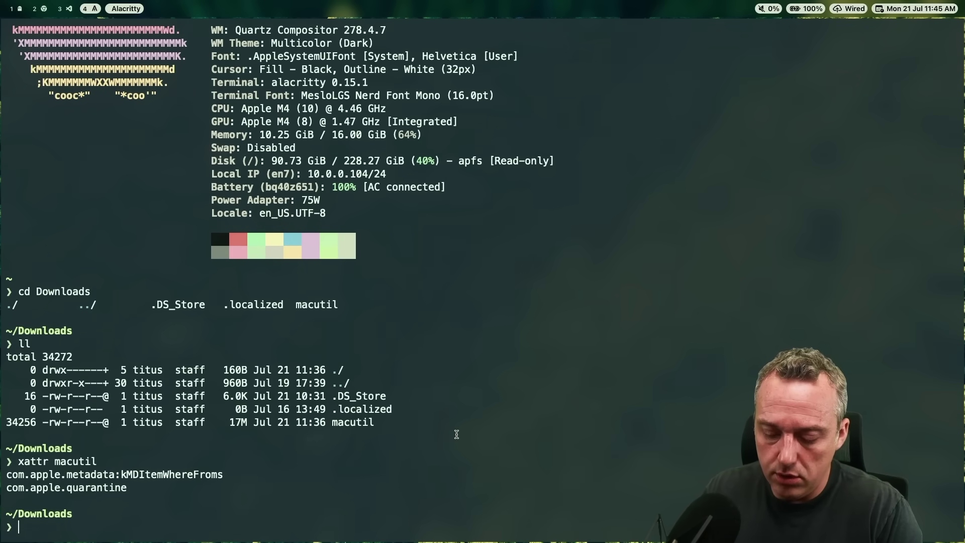
Make macutil executable with chmod +x macutil, run it, and relist Downloads.
type("./mac")
key("Tab")
key("Return")
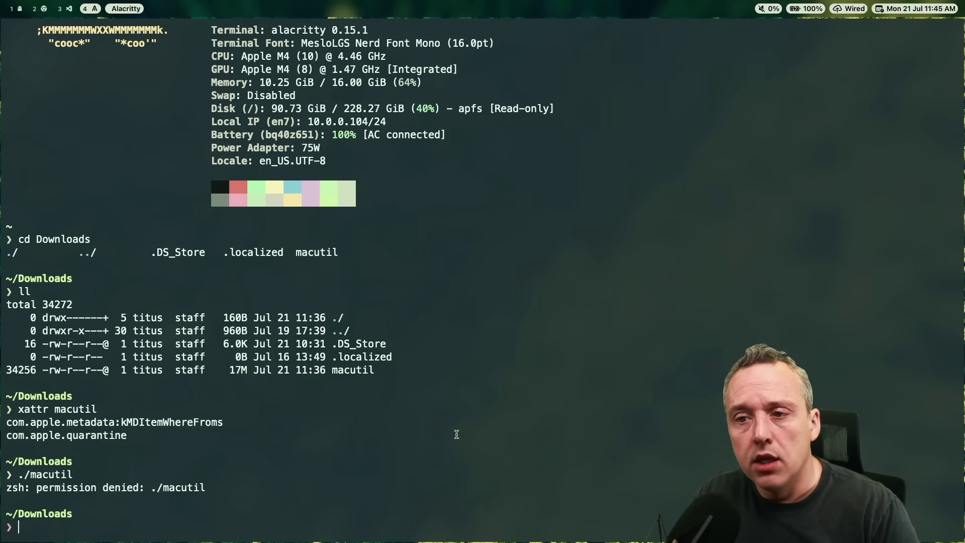
type("ch")
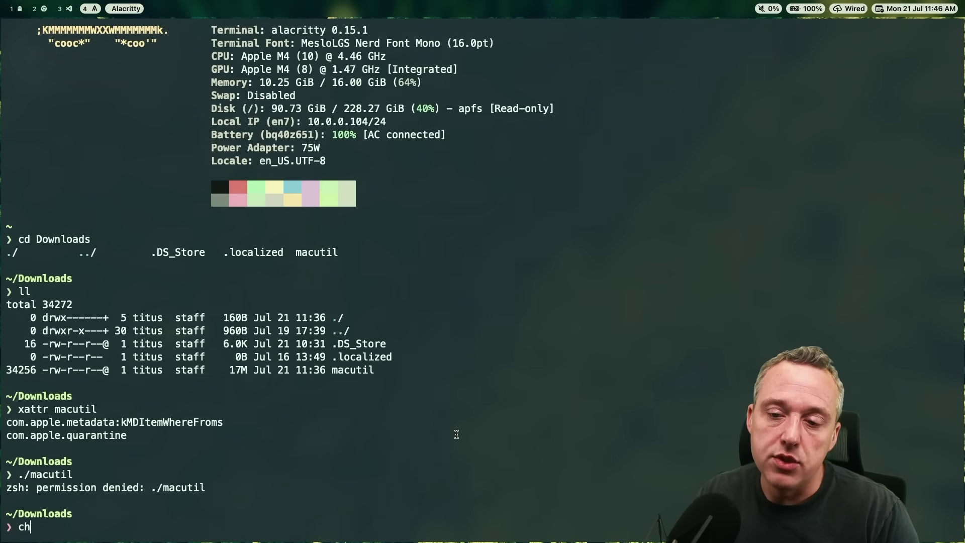
type("mo")
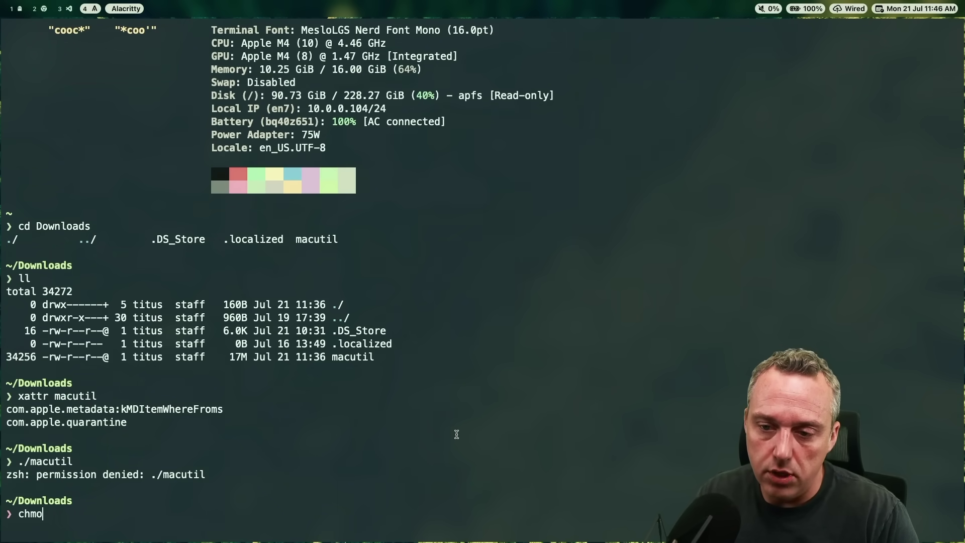
type("d +x ")
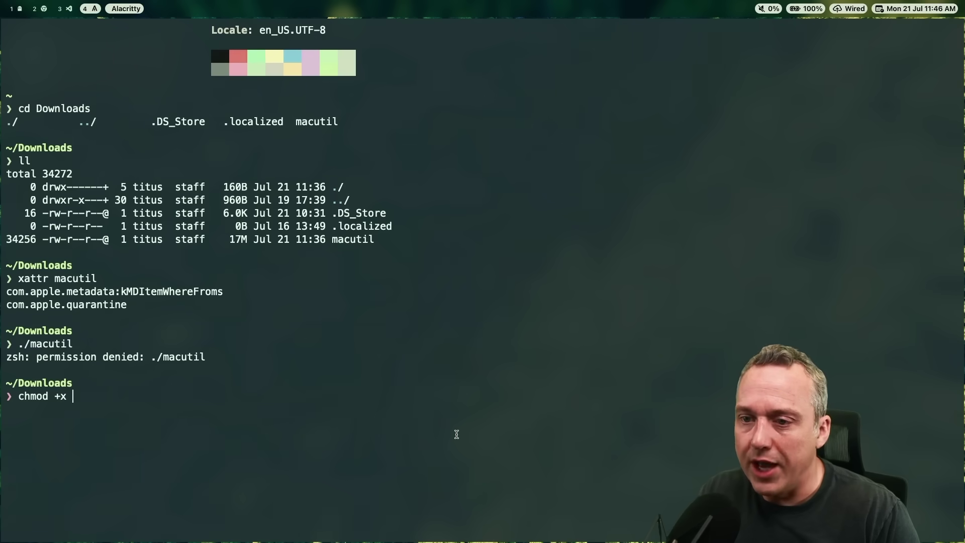
type("macutil")
key("Return")
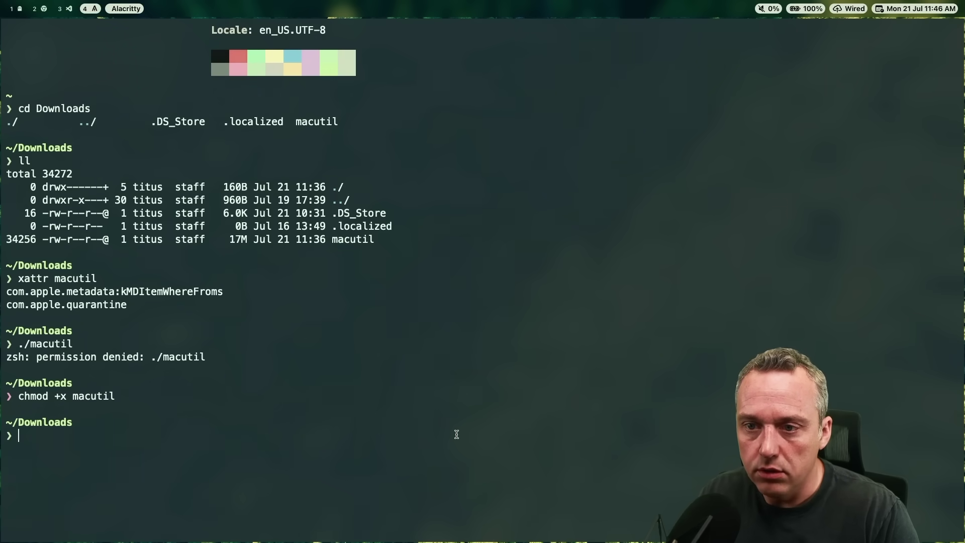
type("./macutil")
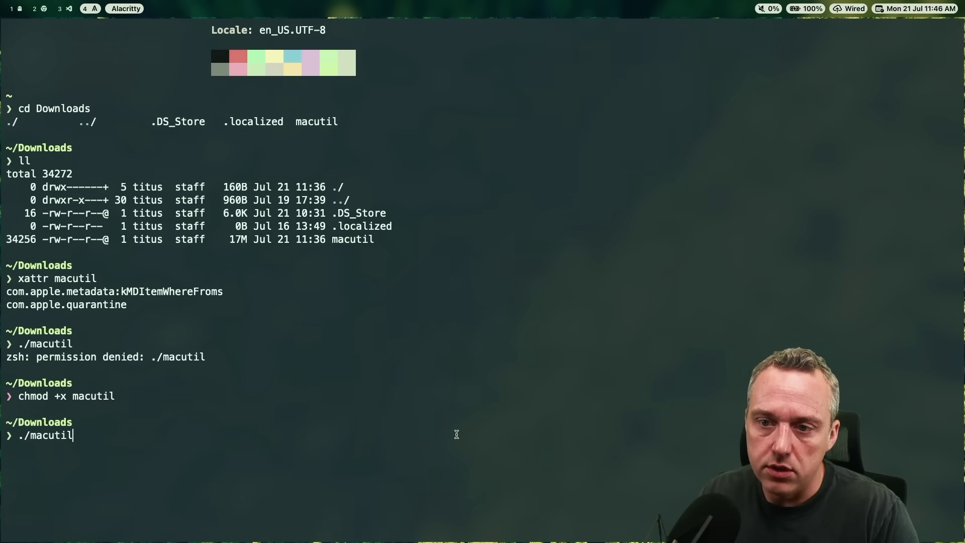
key("Return")
type("q")
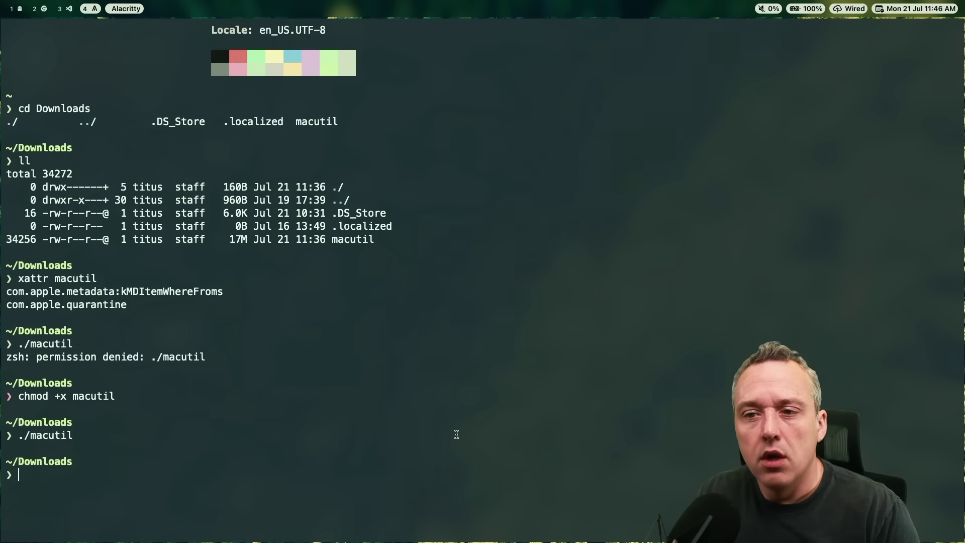
type("ll")
key("Return")
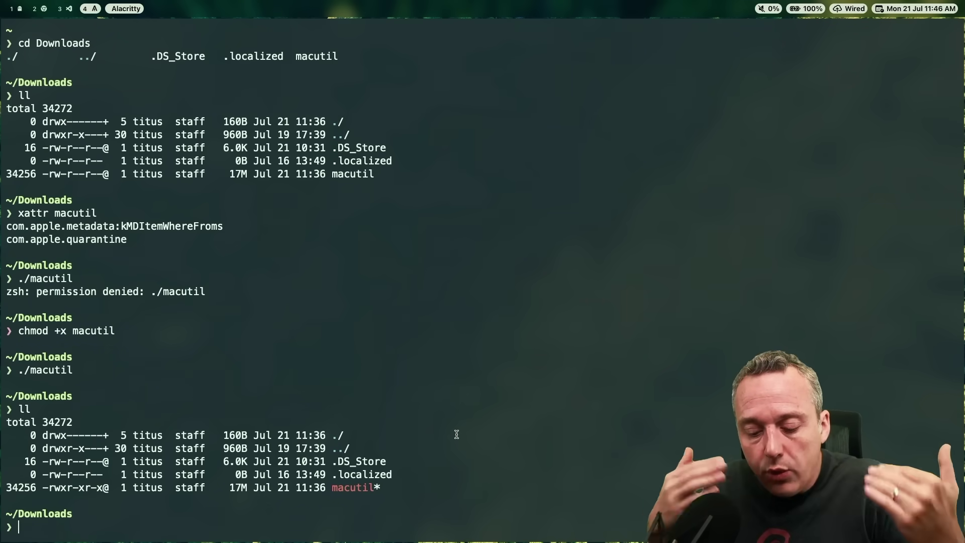
Clear macutil's attributes with xattr -c macutil, then confirm via ll and xattr -l that none remain.
type("xattr -c ")
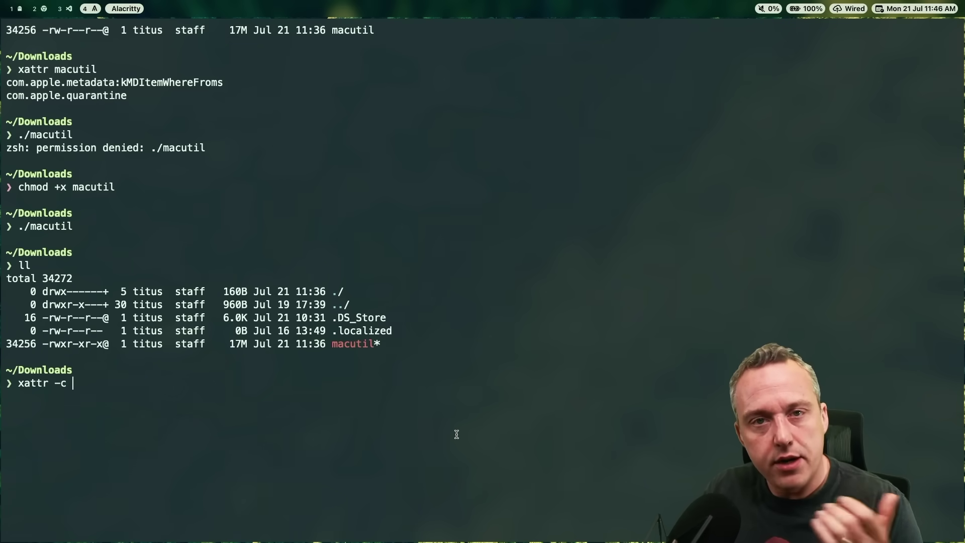
type("macutil")
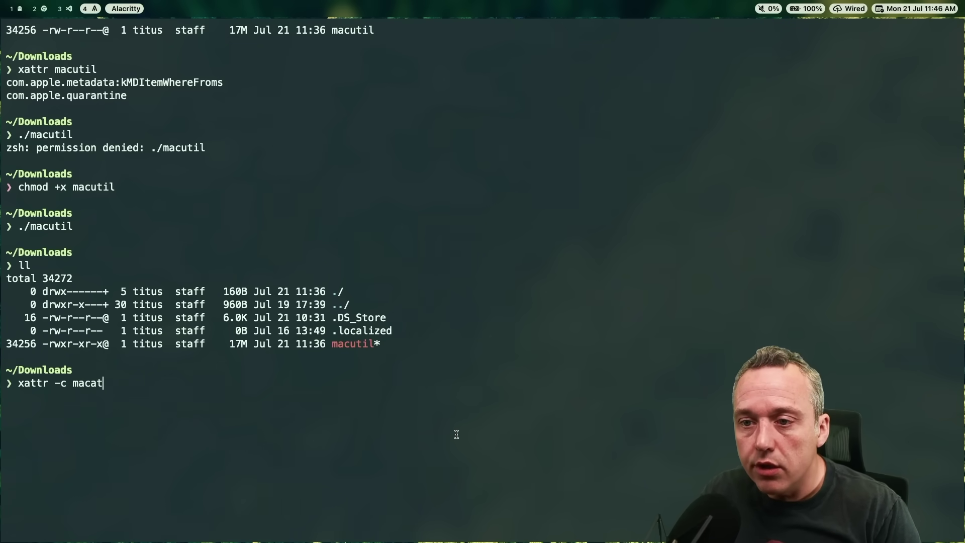
key("Return")
type("ll")
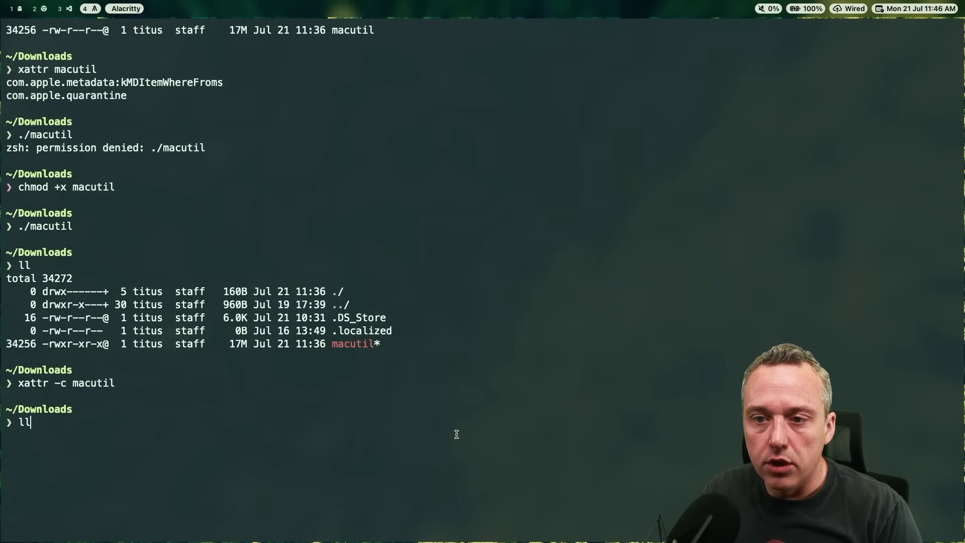
key("Return")
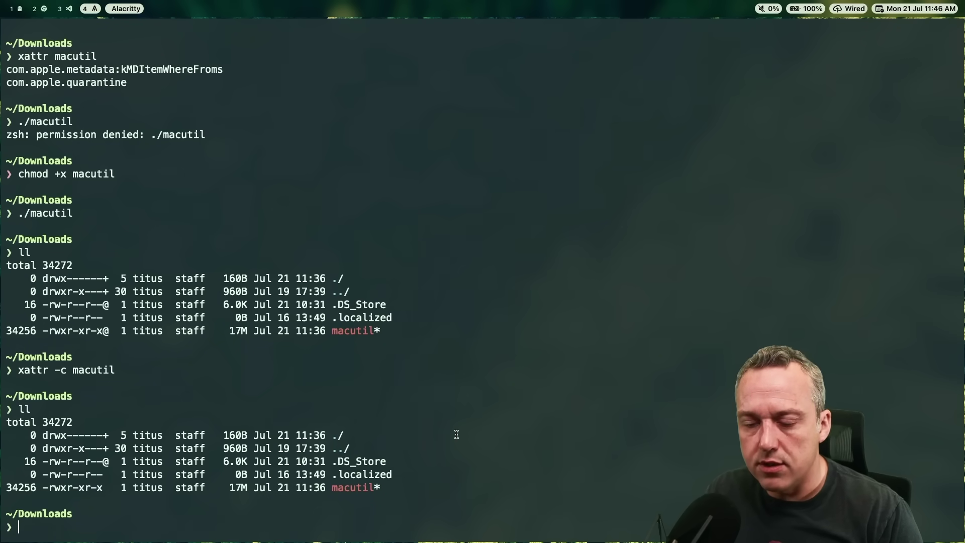
type("xattr -")
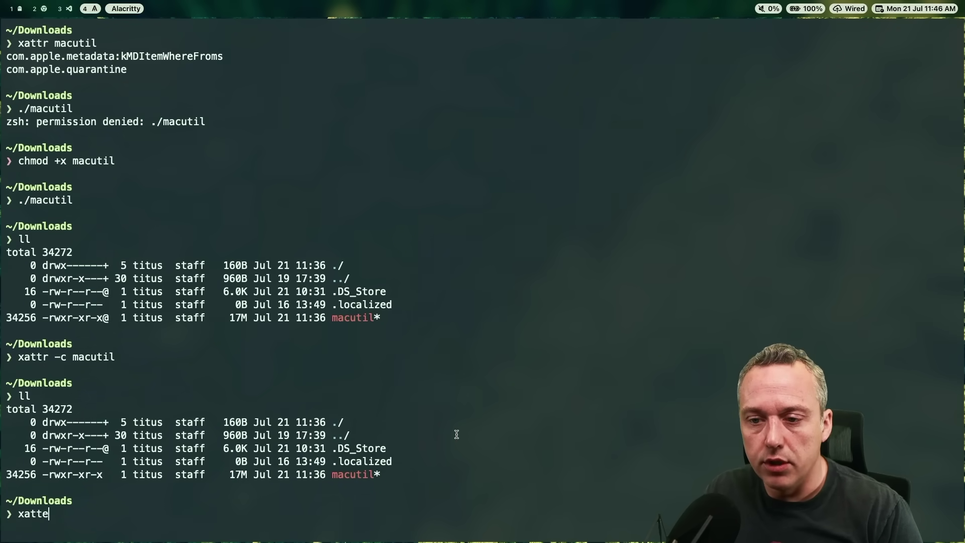
type("l macutil")
key("Return")
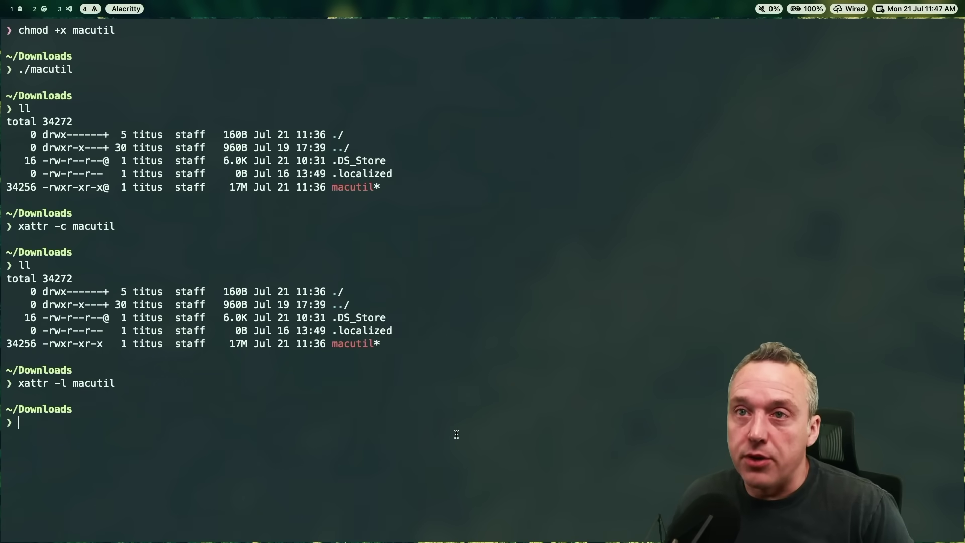
Show Chrome's Macbook Problems page on workspace 2, toggle full screen on and off, then hide the window.
left_click(44, 9)
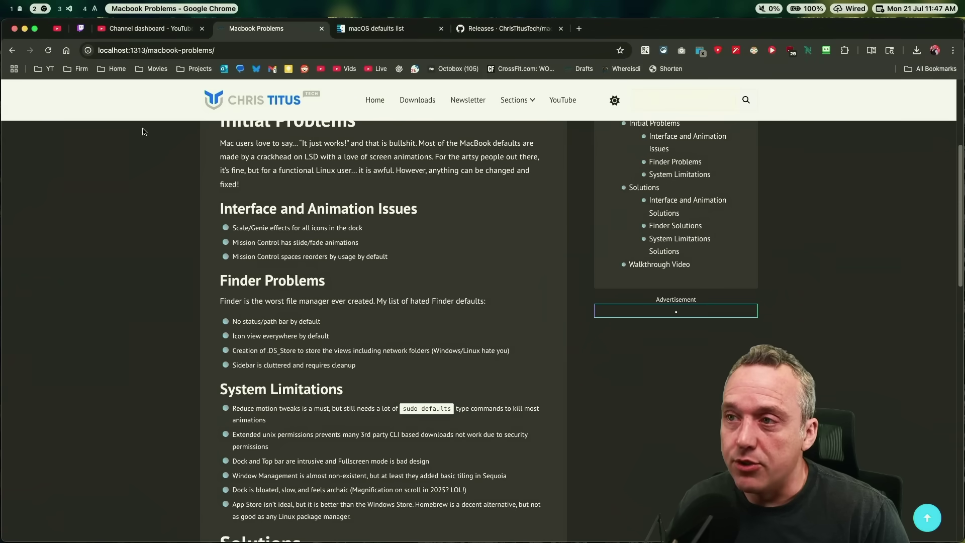
left_click(37, 32)
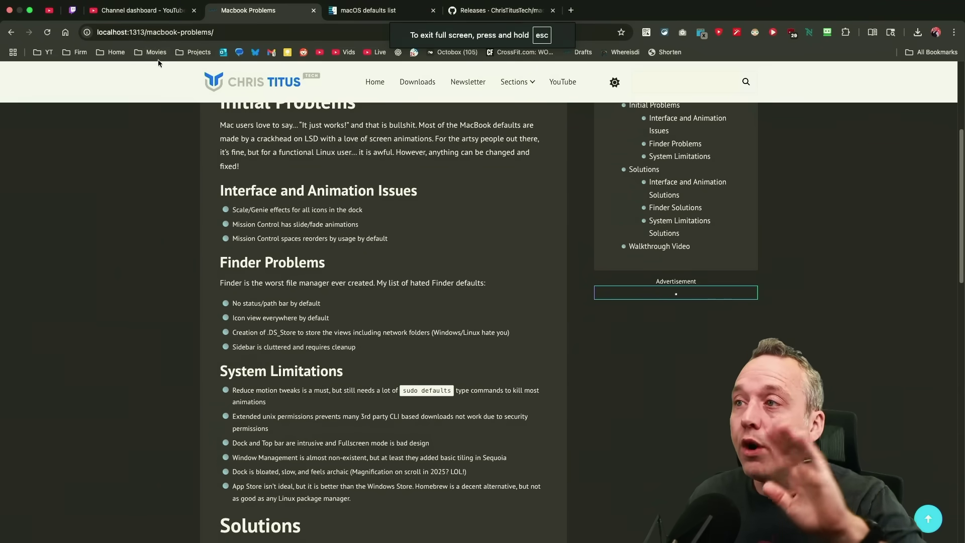
left_click(30, 12)
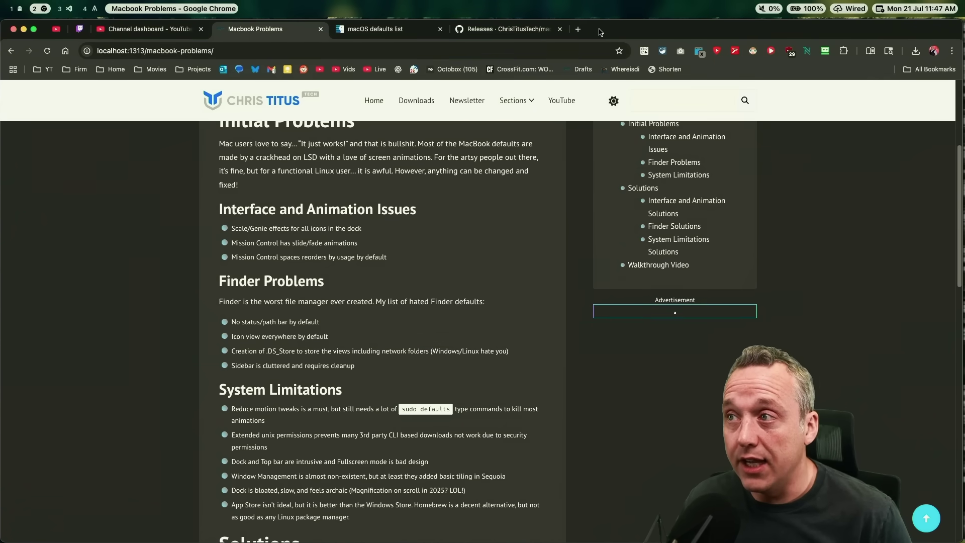
key("super+h")
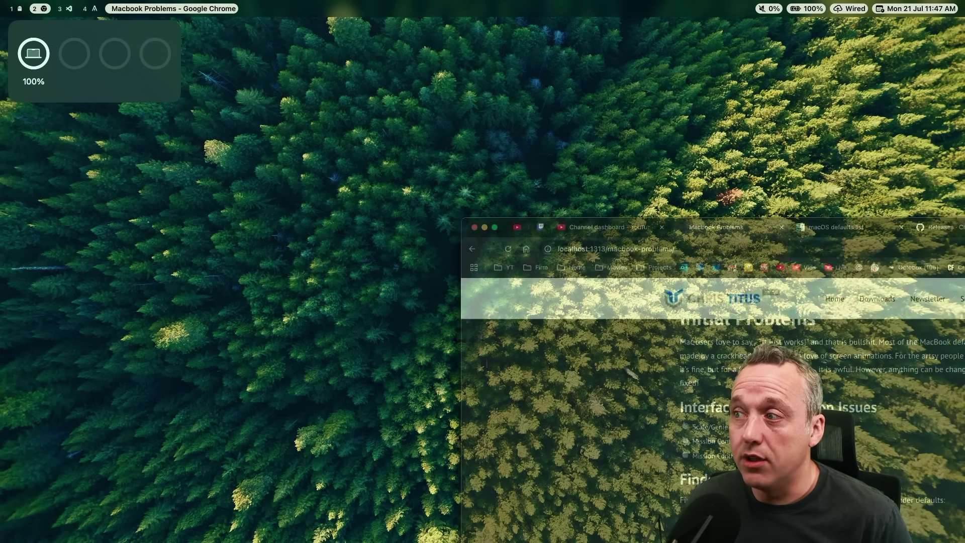
Bring the Chrome window back and maximize it with two super+Tab presses.
key("super+Tab")
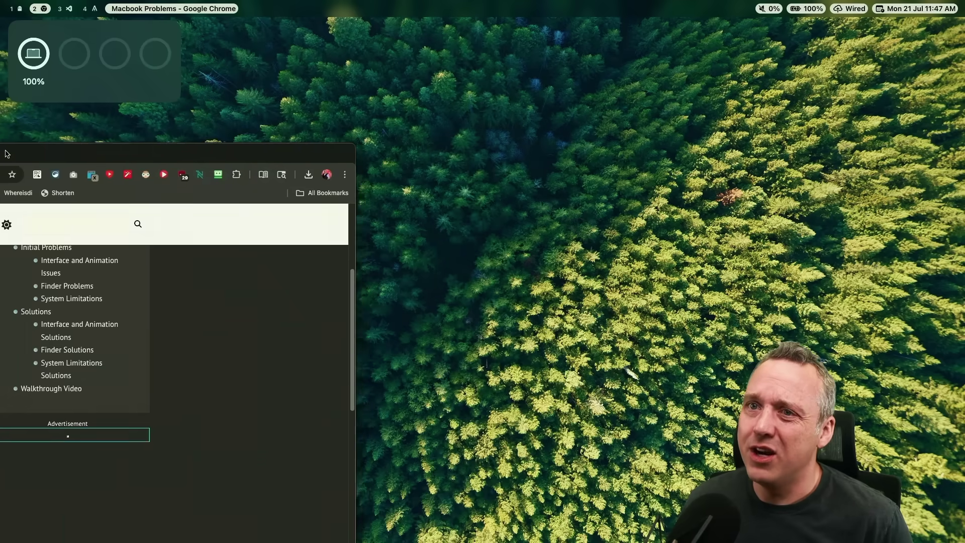
key("super+Tab")
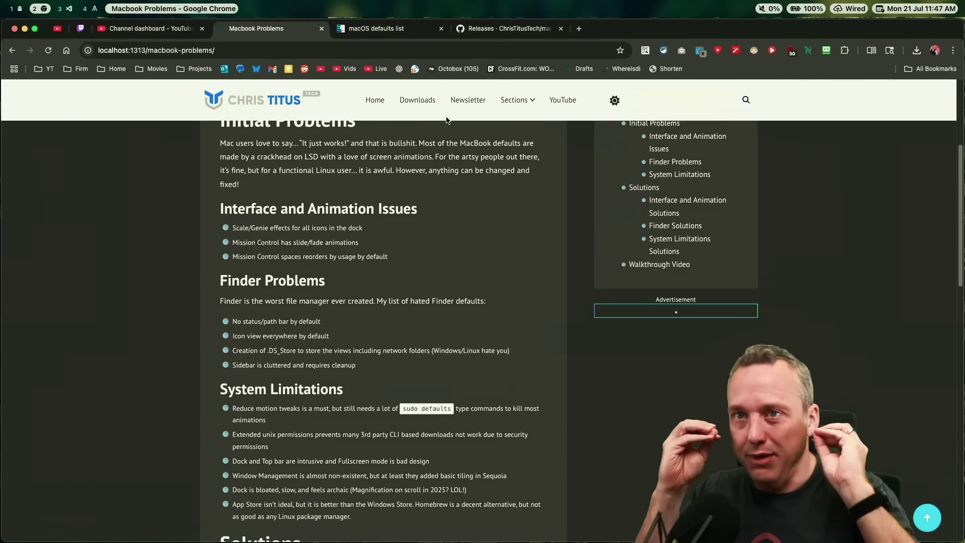
Switch desktop spaces until the terminal serving the hugo site at localhost:1313 appears.
key("ctrl+Right")
key("ctrl+Left")
key("ctrl+Left")
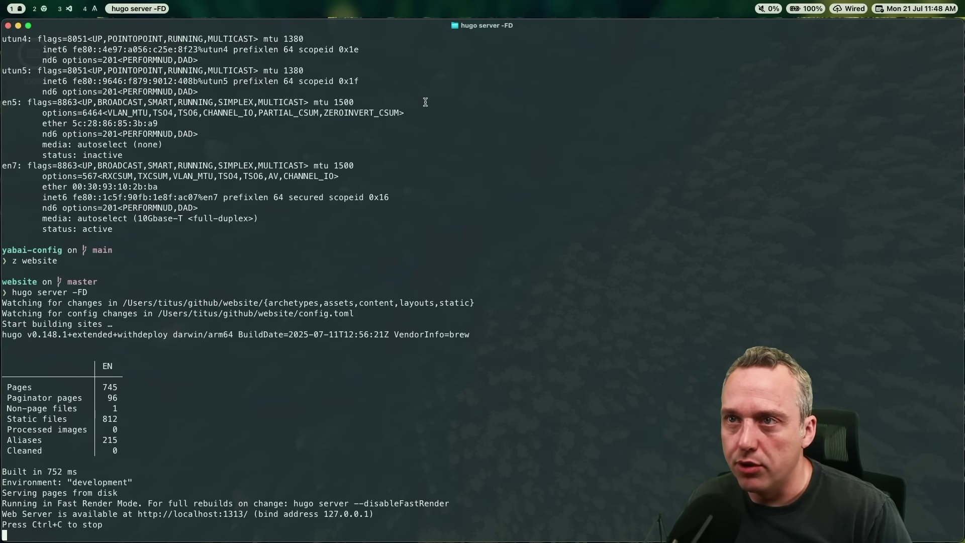
Return to the Chrome blog page on workspace 2 and scroll down to its Finder and System Limitations Solutions.
mouse_move(214, 2)
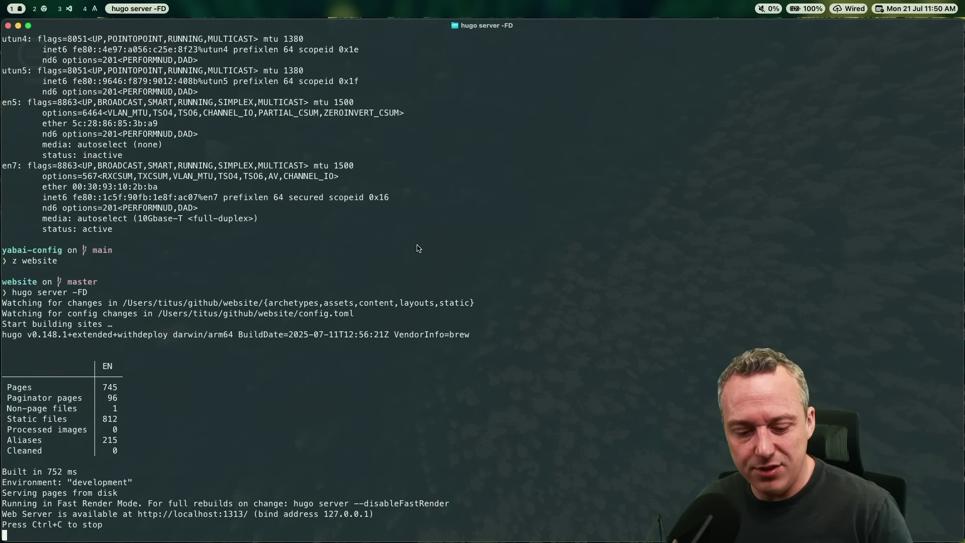
key("alt+2")
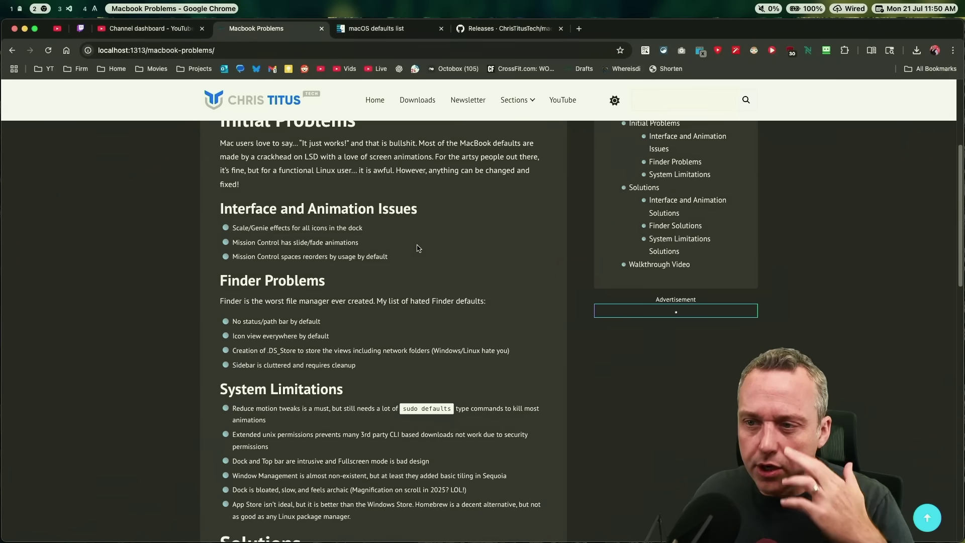
scroll(417, 248, "down", 6)
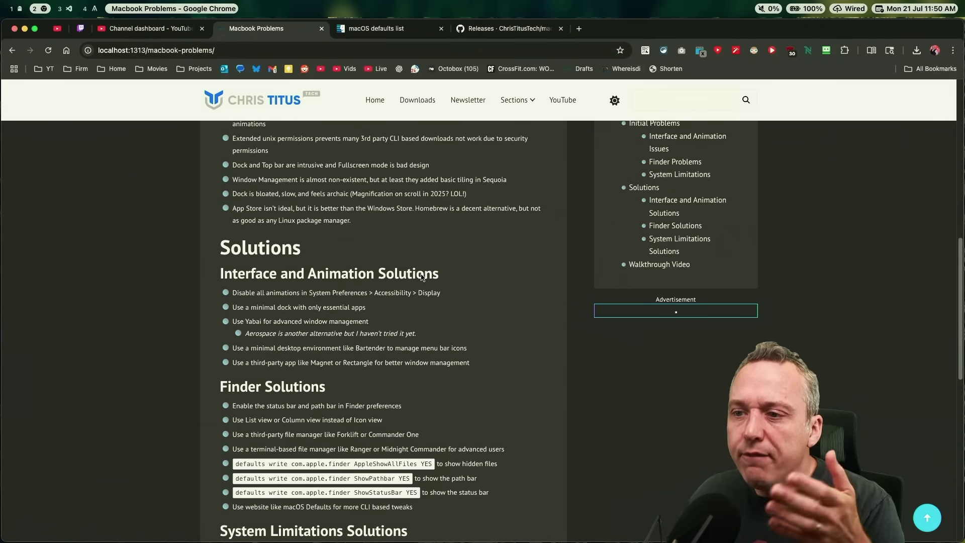
scroll(421, 277, "down", 2)
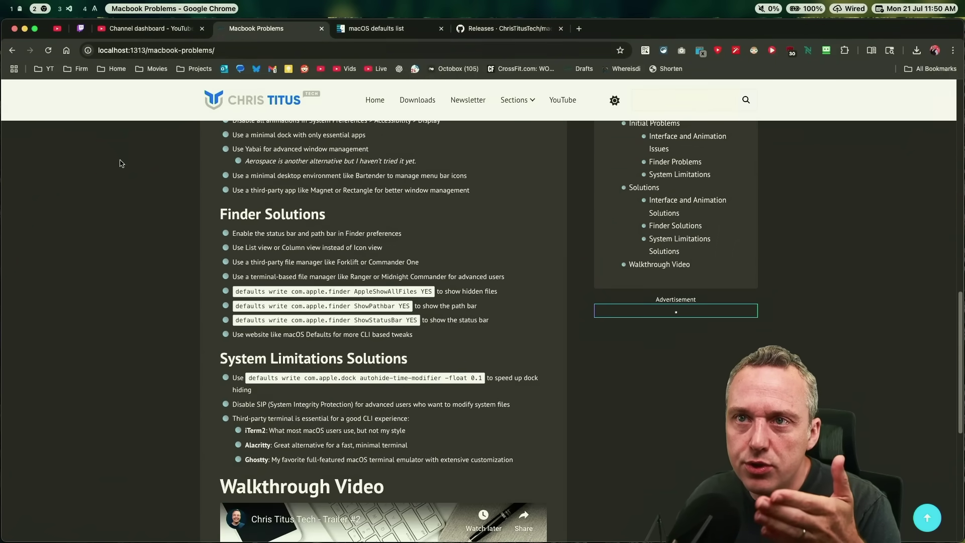
On workspace 3, open remove-animations.sh, fix-finder.sh, then dev-setup.sh from core/tabs/system-setup.
key("alt+3")
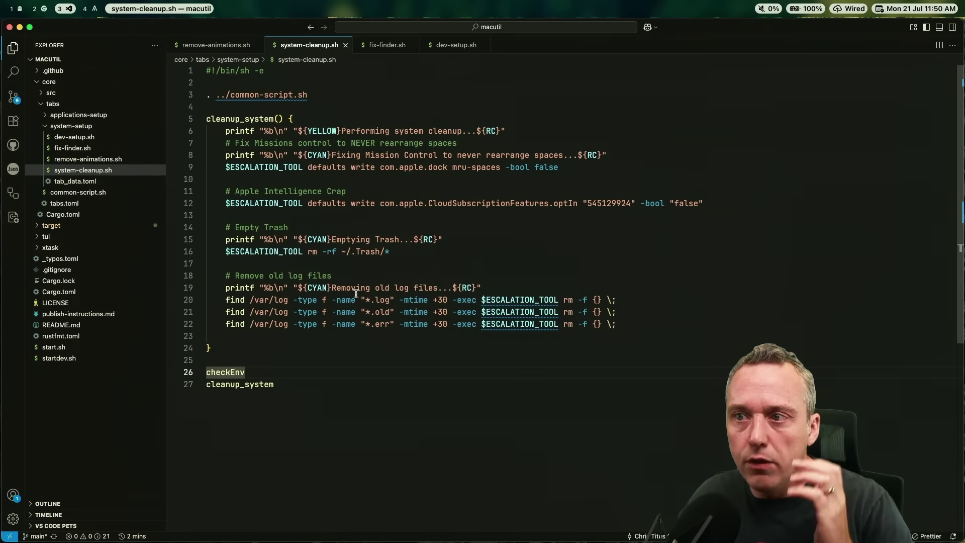
left_click(98, 159)
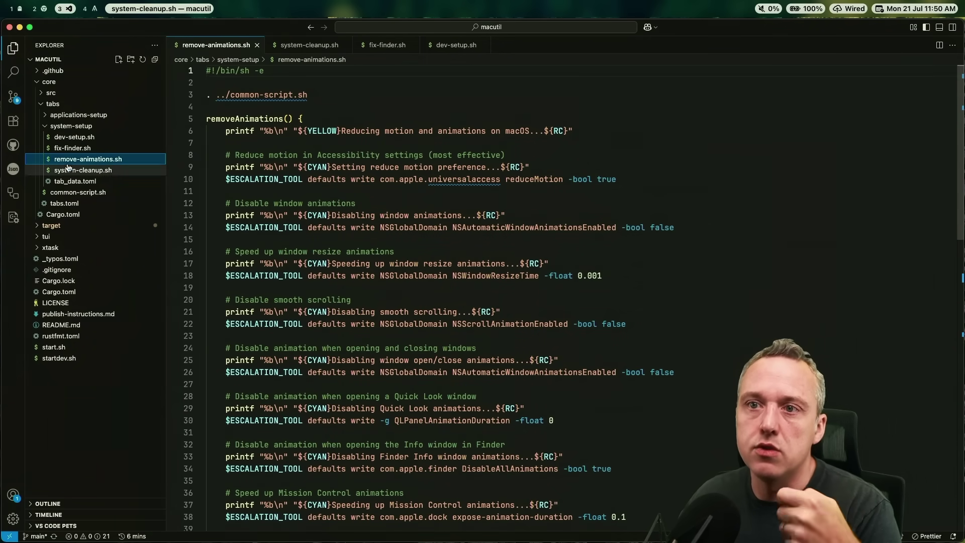
left_click(70, 147)
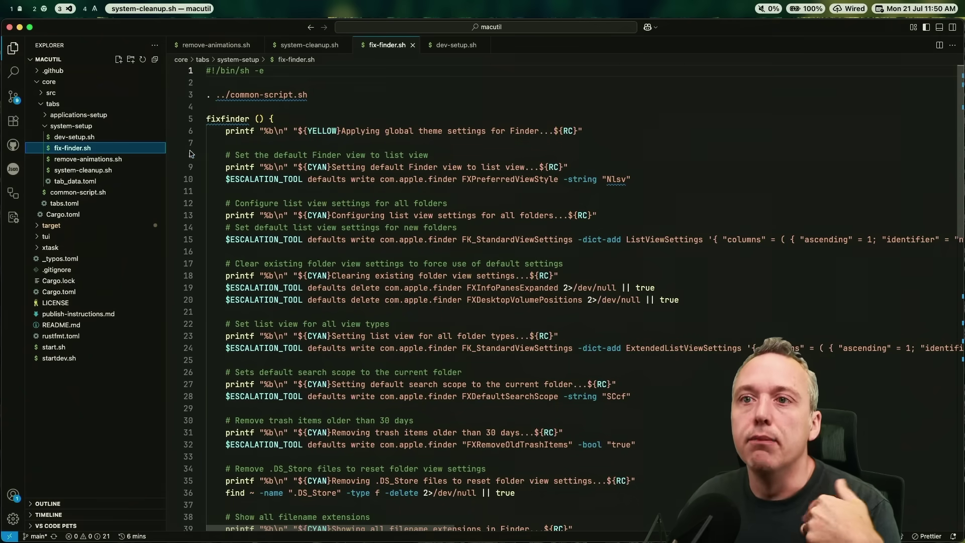
left_click(75, 136)
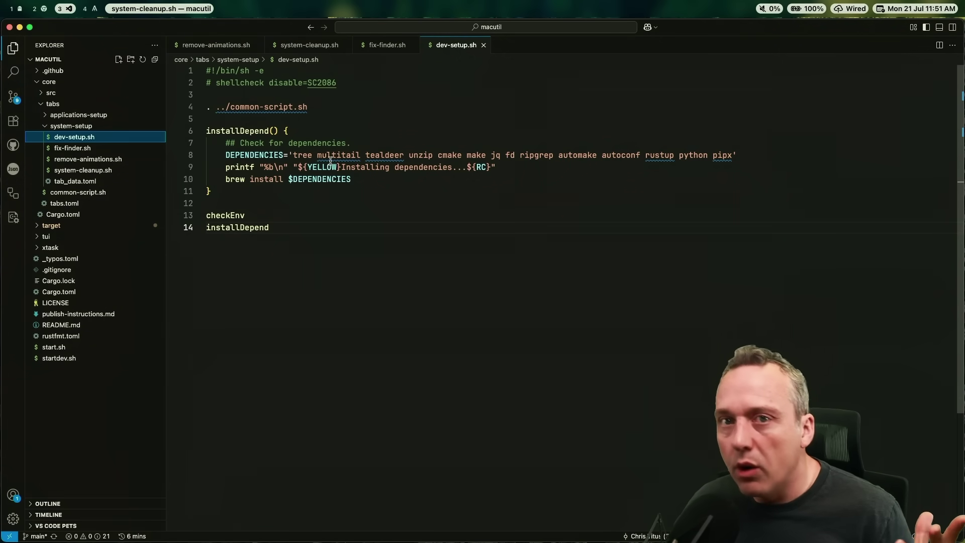
left_click(417, 237)
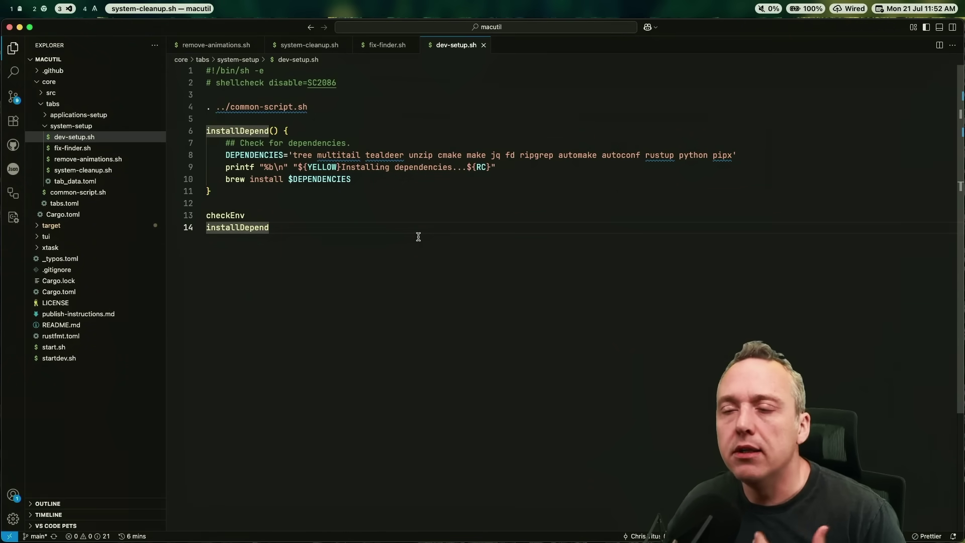